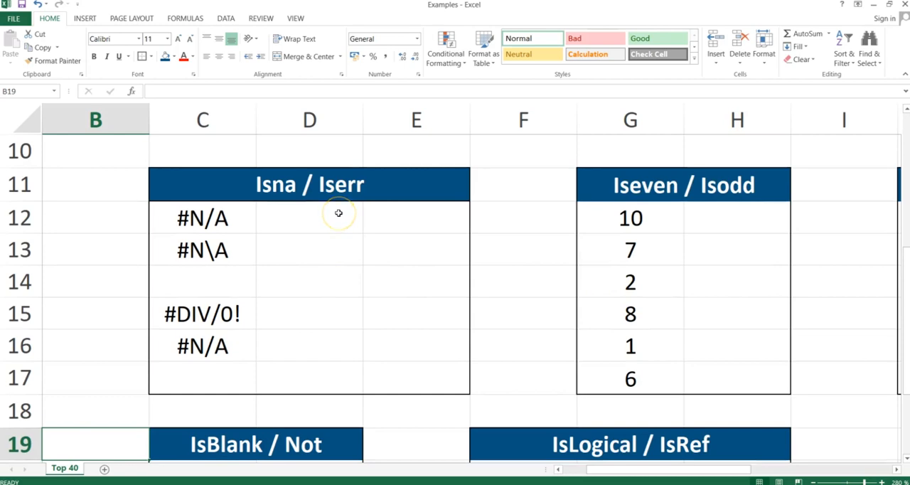
# Enter an ISNA formula in D12 of the Isna / Iserr table that tests cell C12.
pyautogui.click(311, 214)
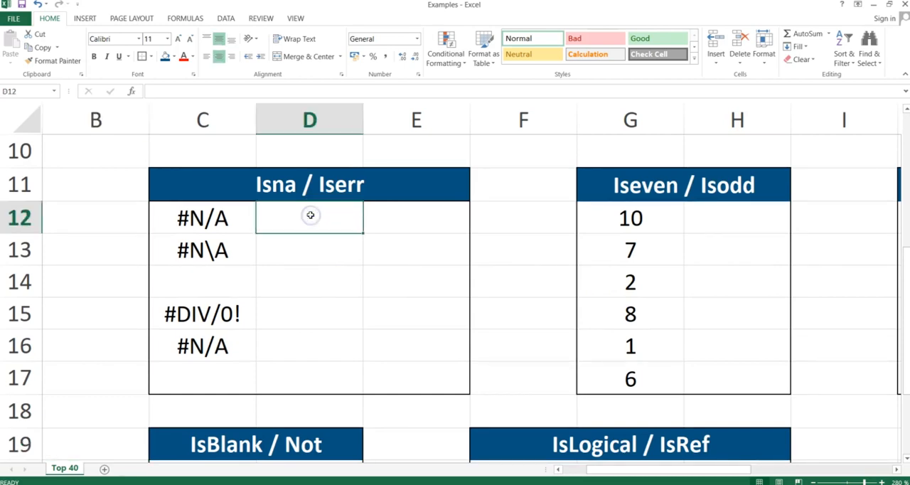
pyautogui.write('=isna')
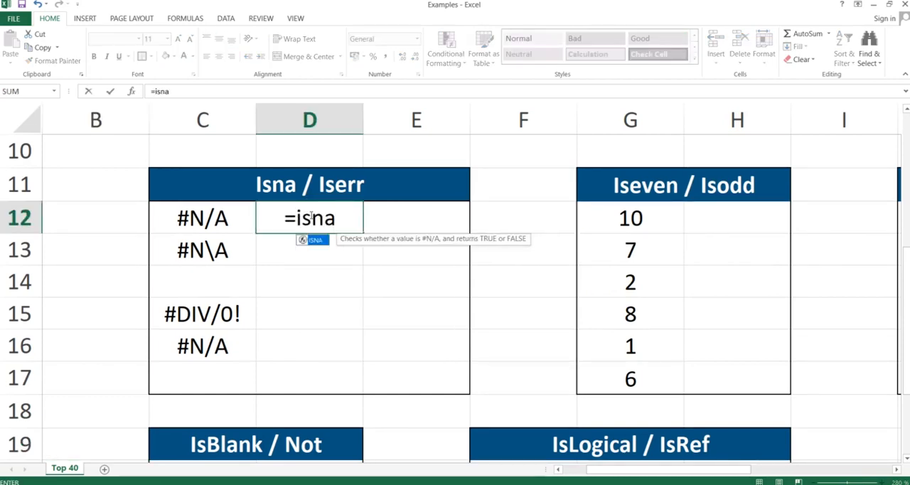
pyautogui.write('(')
pyautogui.press('Left')
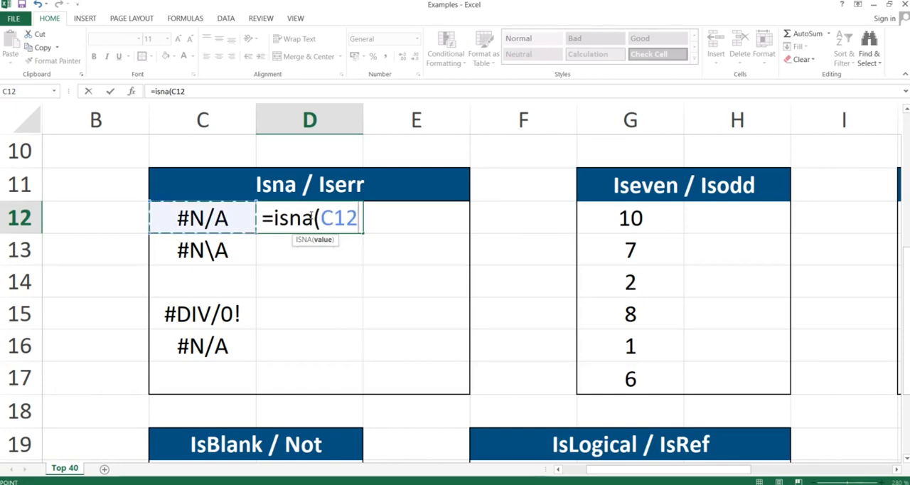
pyautogui.press('Return')
pyautogui.click(310, 216)
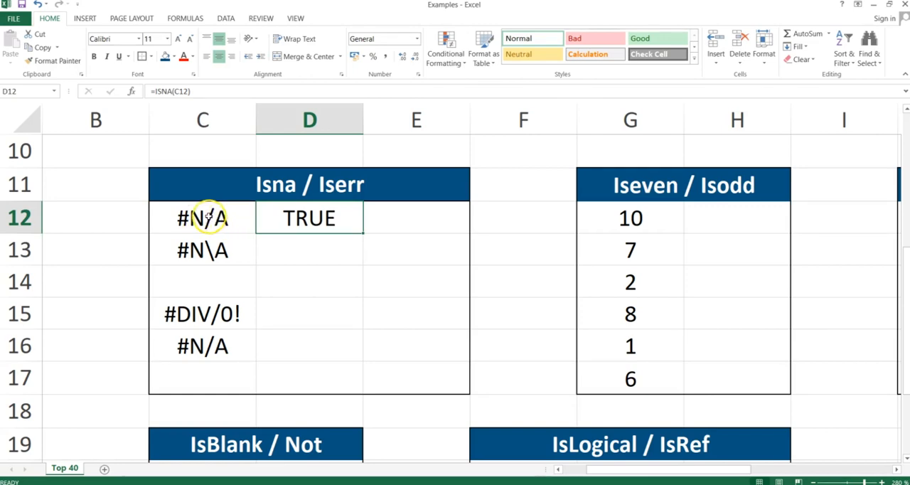
# Examine the backslash in the text of cell C13 by highlighting that character.
pyautogui.doubleClick(210, 250)
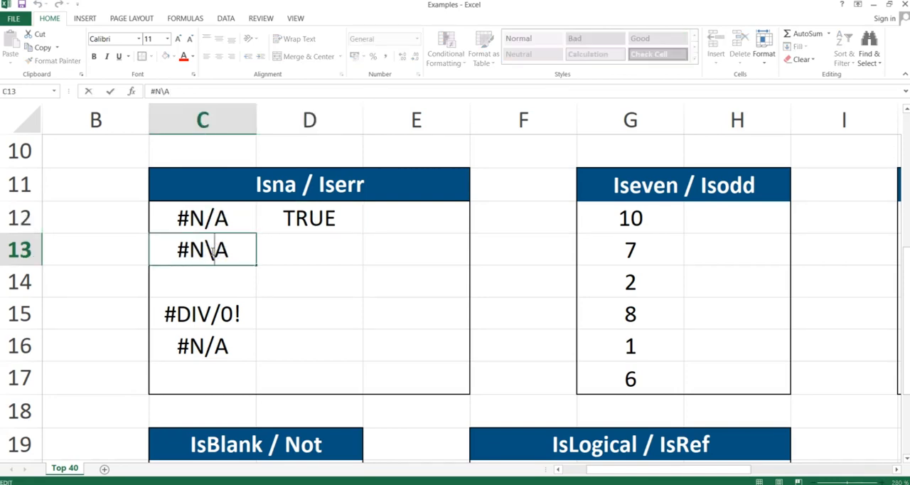
pyautogui.moveTo(212, 251); pyautogui.dragTo(209, 251)
pyautogui.write('/')
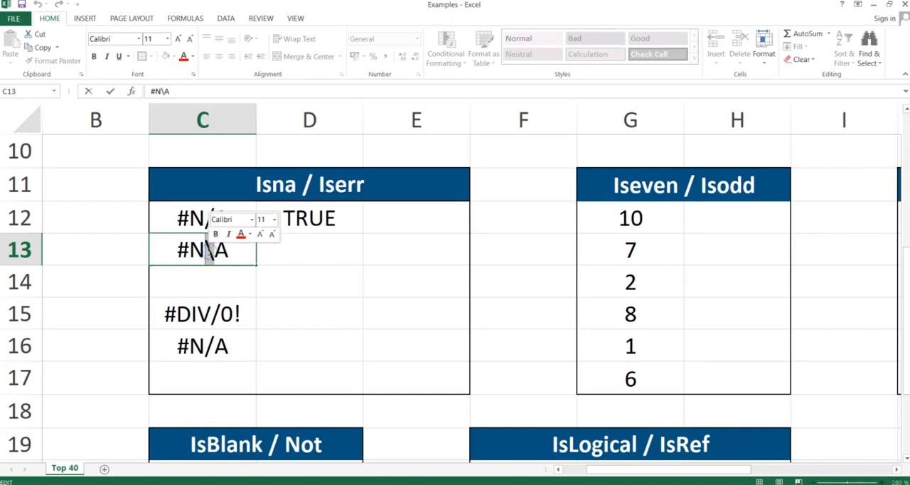
pyautogui.press('Return')
# Enter the formula =ISNA(C13) in cell D13.
pyautogui.press('Up')
pyautogui.press('Right')
pyautogui.write('=isna(')
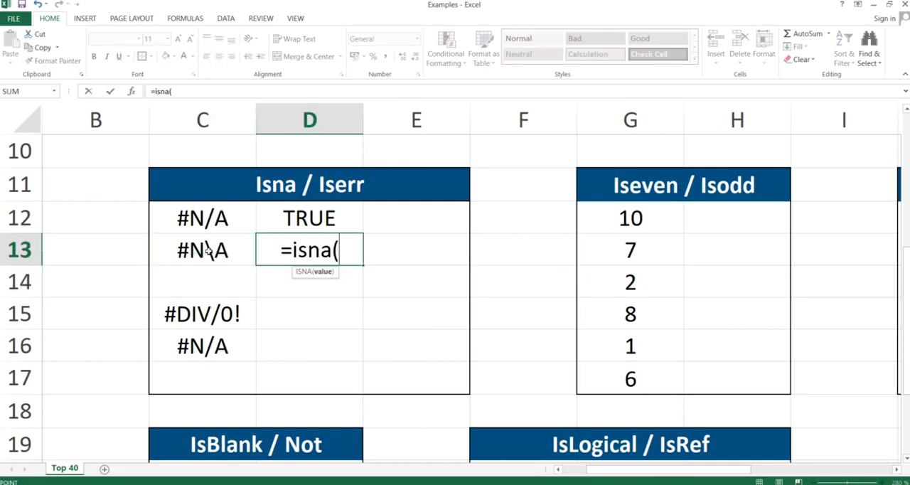
pyautogui.click(207, 249)
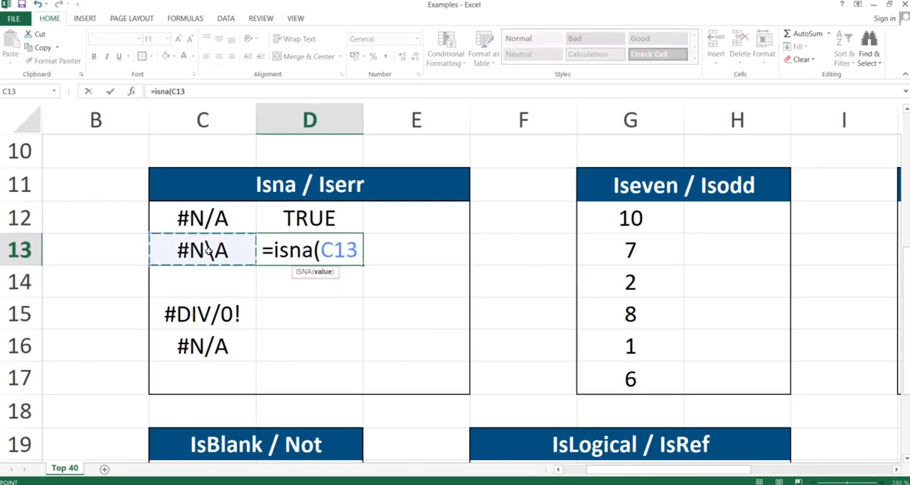
pyautogui.write(')')
pyautogui.press('Return')
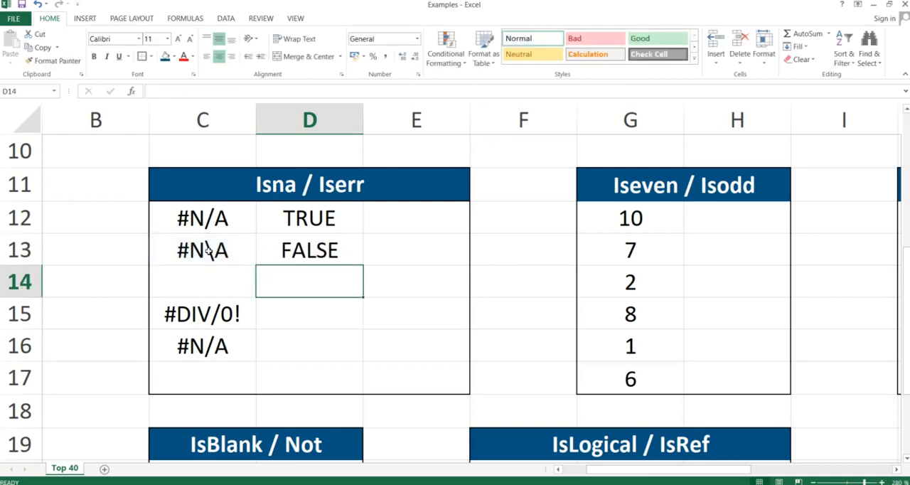
# Enter the formula =ISERR(C15) in cell D15 to test the #DIV/0! entry.
pyautogui.click(303, 309)
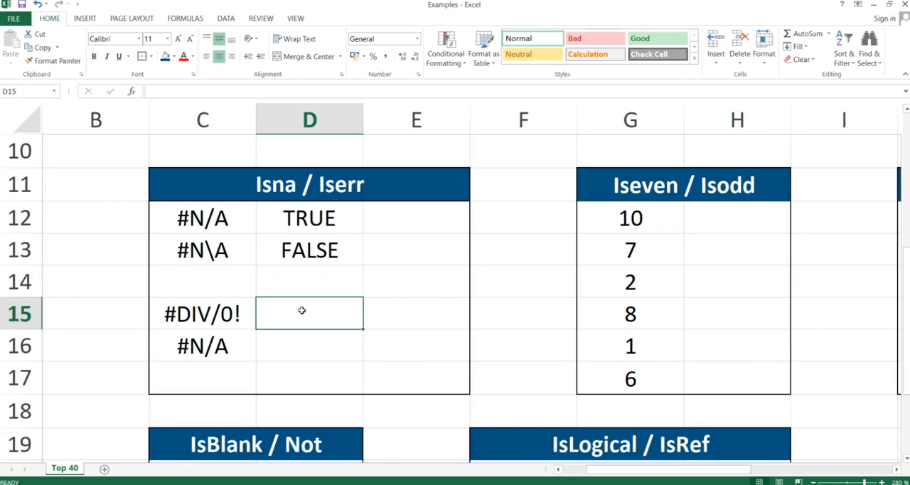
pyautogui.write('=isd')
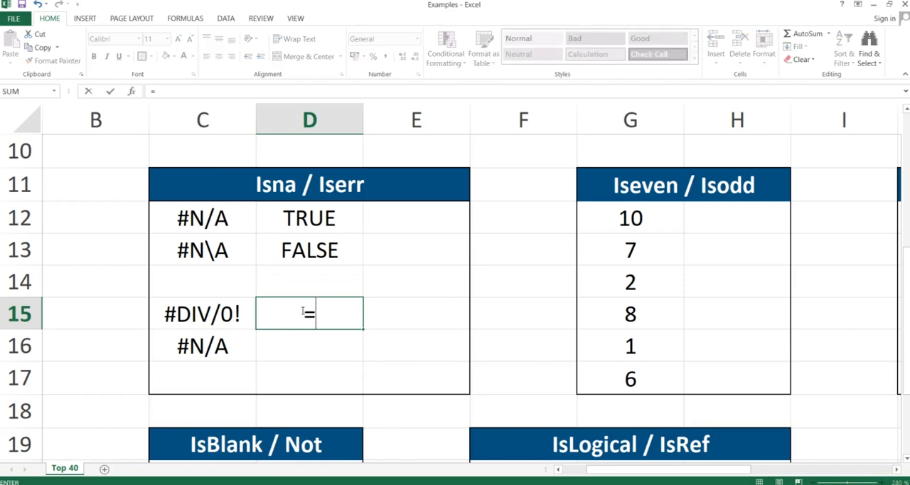
pyautogui.press('BackSpace')
pyautogui.write('ser')
pyautogui.press('BackSpace')
pyautogui.press('BackSpace')
pyautogui.press('BackSpace')
pyautogui.write('err')
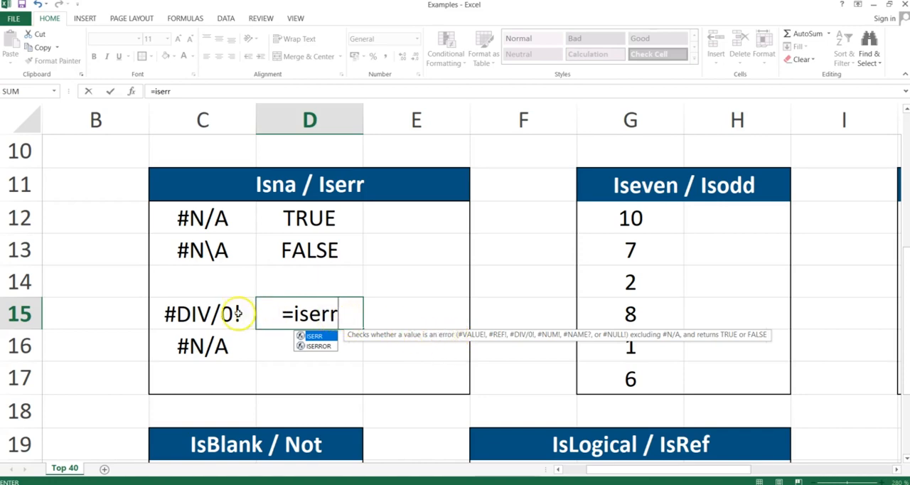
pyautogui.write('(')
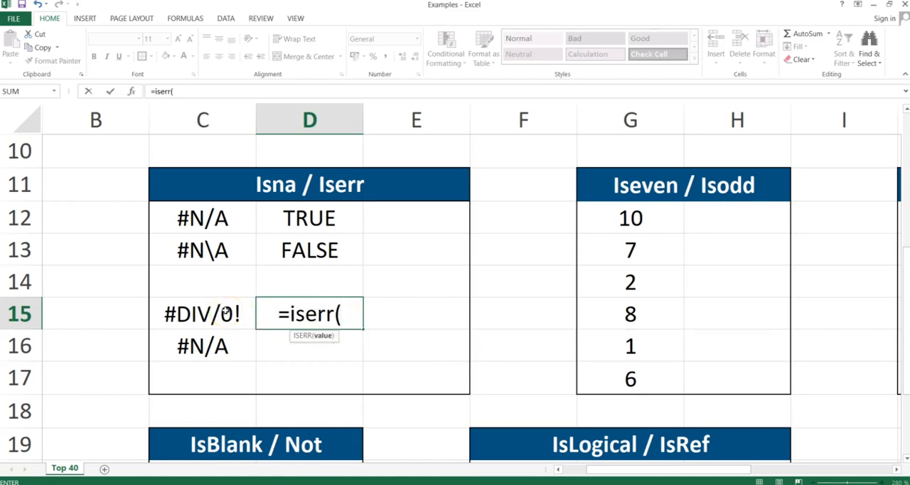
pyautogui.click(225, 312)
pyautogui.write(')')
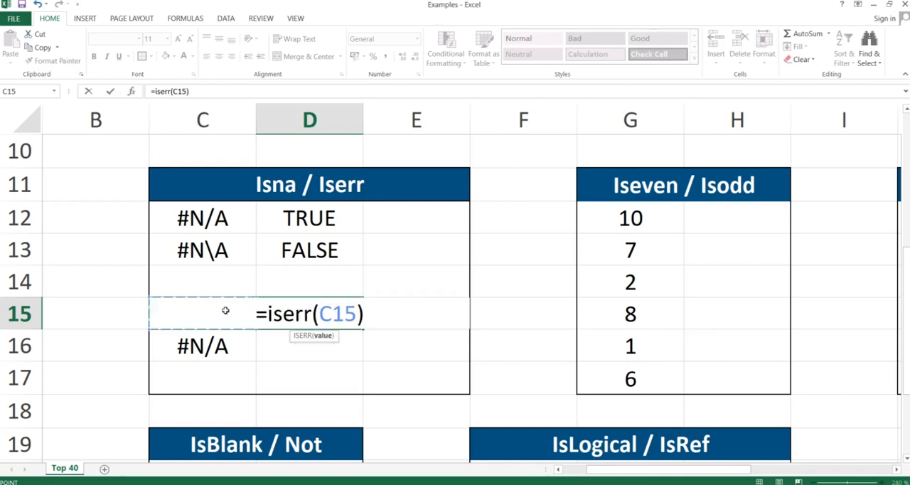
pyautogui.press('Return')
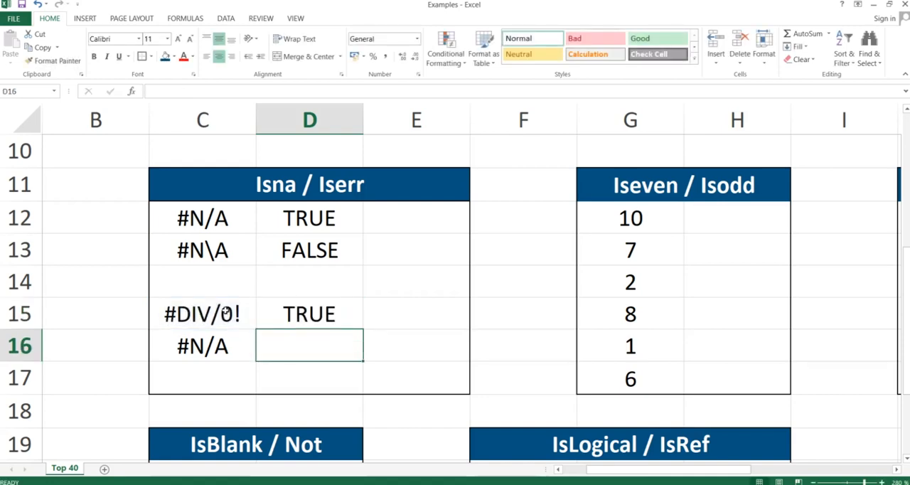
pyautogui.click(281, 313)
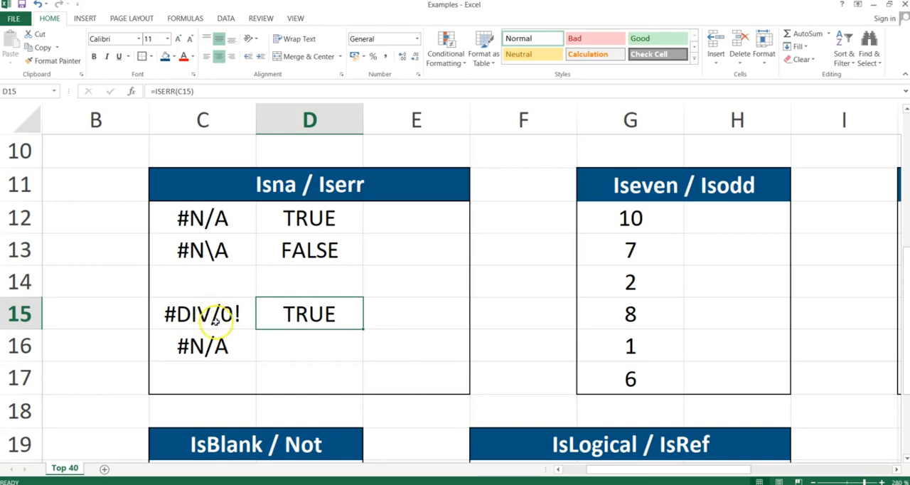
# Enter the formula =ISERR(C16) in cell D16 to test the #N/A entry.
pyautogui.click(300, 339)
pyautogui.write('=')
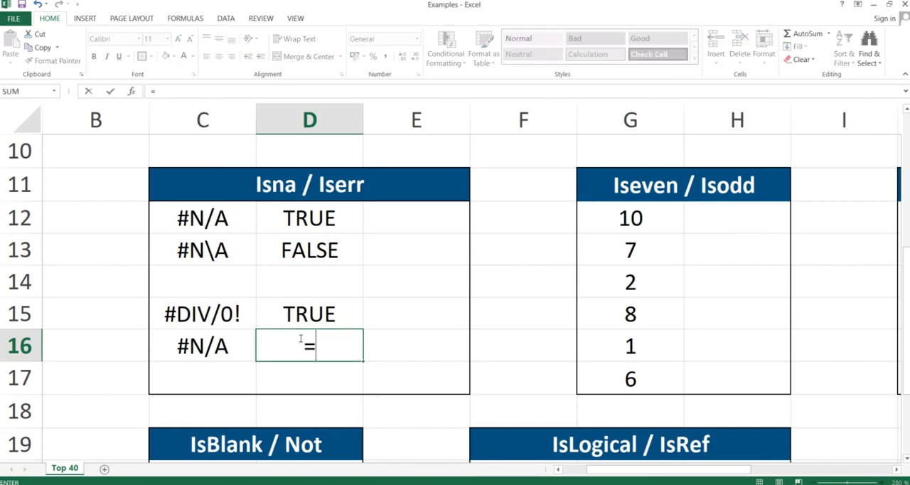
pyautogui.write('iserr(')
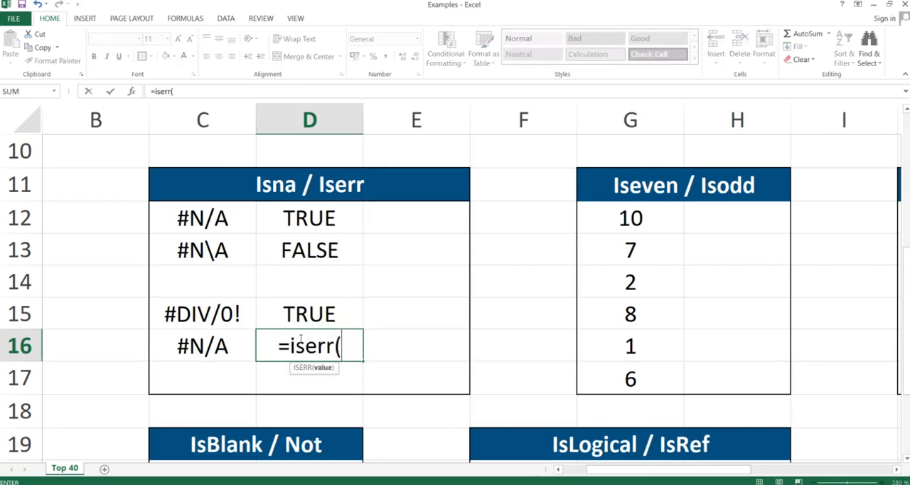
pyautogui.press('Left')
pyautogui.write(')')
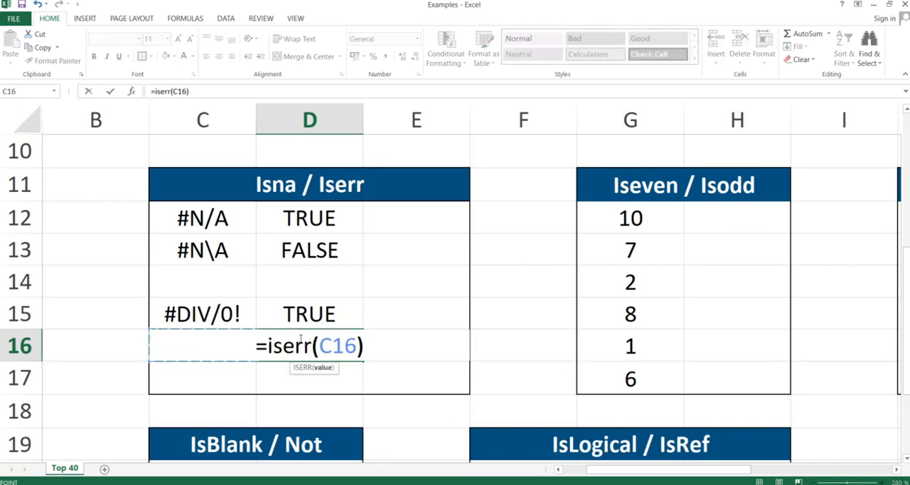
pyautogui.press('Return')
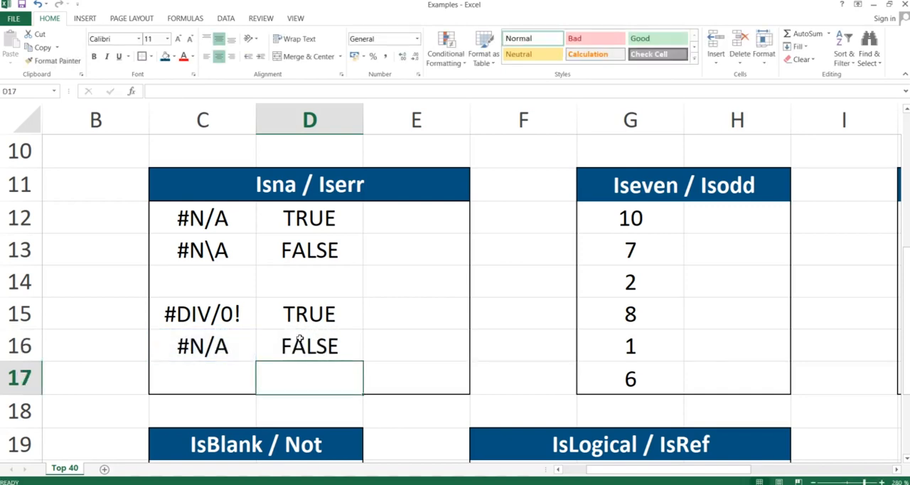
pyautogui.click(295, 343)
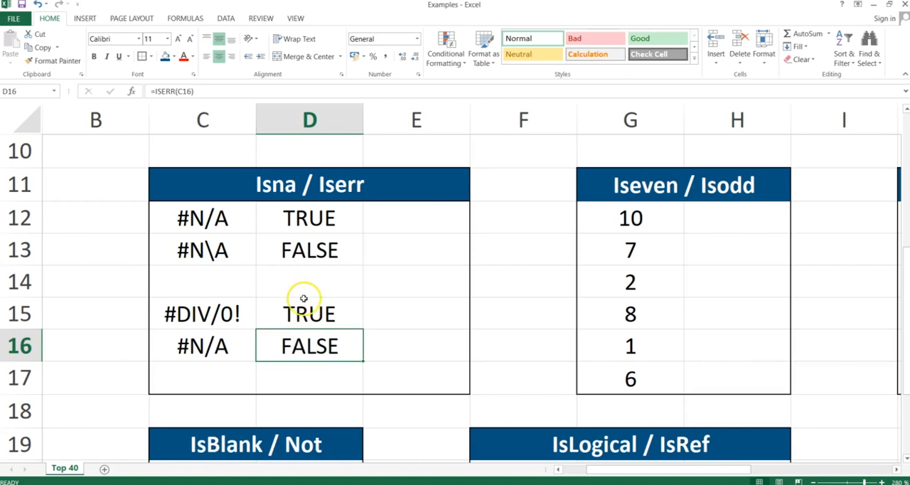
# Switch to the presentation to read the IsEven & IsOdd slide, and return to the Examples workbook in Excel.
pyautogui.hotkey('alt', 'Tab')
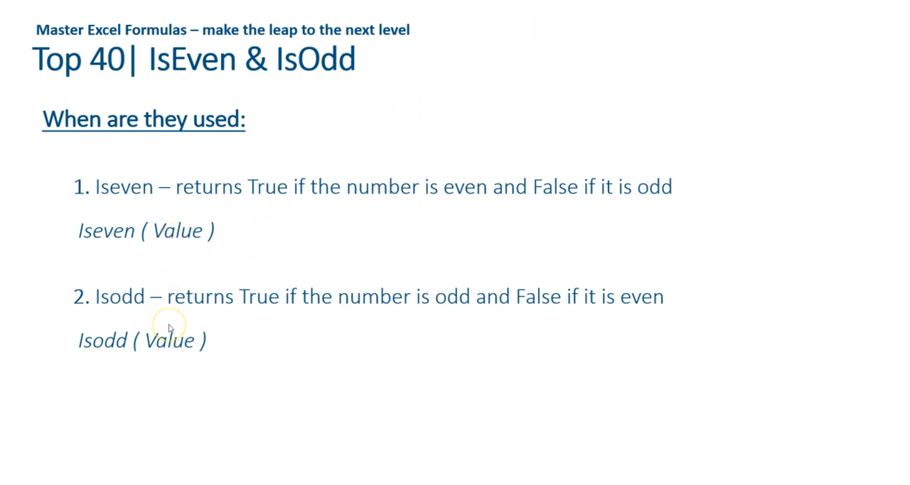
pyautogui.hotkey('alt', 'Tab')
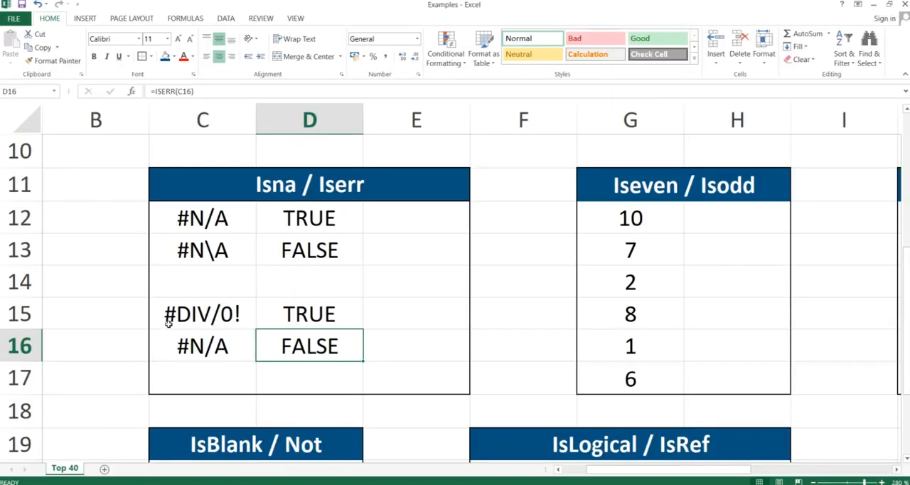
# Highlight the numbers in G12:G17 of the Iseven / Isodd table to review them.
pyautogui.press('Right')
pyautogui.press('Right')
pyautogui.press('Right')
pyautogui.press('Right')
pyautogui.press('Left')
pyautogui.press('Up')
pyautogui.press('Up')
pyautogui.press('Up')
pyautogui.press('Up')
pyautogui.press('Up')
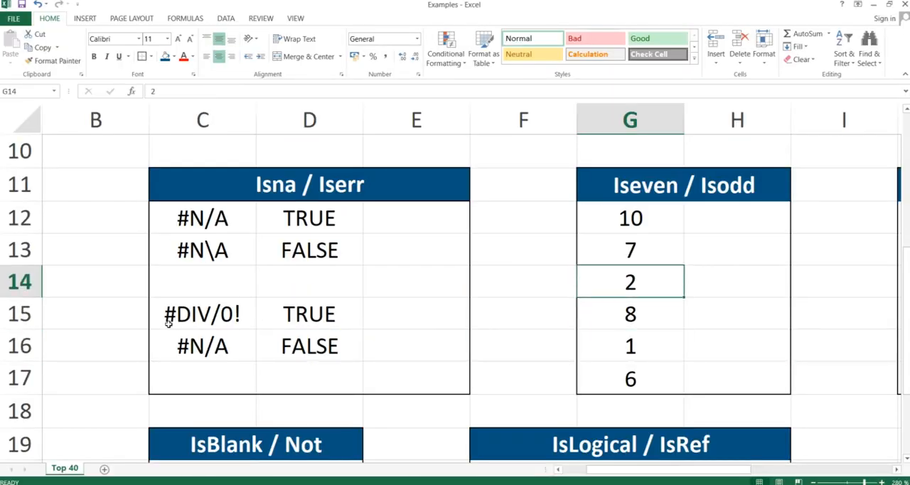
pyautogui.press('Down')
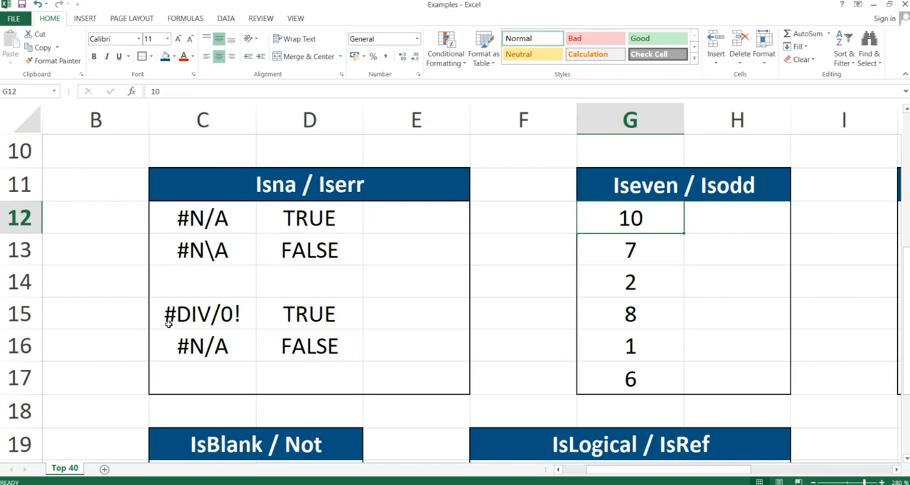
pyautogui.press('Up')
pyautogui.hotkey('shift', 'Down')
pyautogui.hotkey('shift', 'Down')
pyautogui.hotkey('shift', 'Down')
pyautogui.hotkey('shift', 'Down')
pyautogui.hotkey('shift', 'Down')
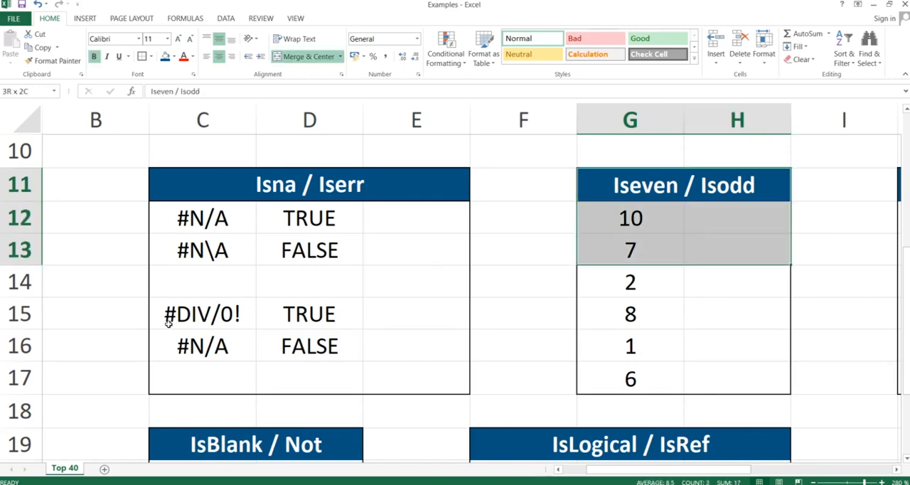
pyautogui.hotkey('shift', 'Down')
pyautogui.press('Up')
pyautogui.press('Down')
pyautogui.press('Down')
pyautogui.press('Down')
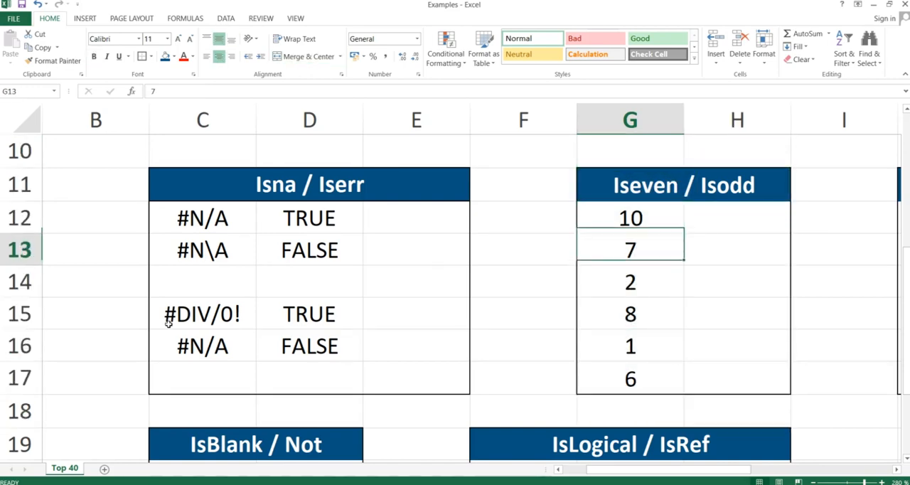
pyautogui.press('Up')
pyautogui.hotkey('shift', 'Down')
pyautogui.hotkey('shift', 'Down')
pyautogui.hotkey('shift', 'Down')
pyautogui.hotkey('shift', 'Down')
pyautogui.hotkey('shift', 'Down')
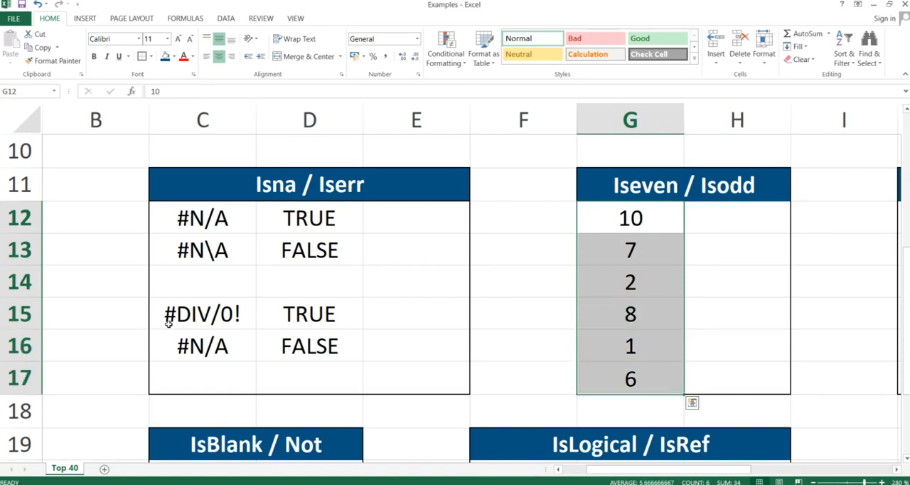
# Enter the formula =ISEVEN(G12) in cell H12 of the Iseven / Isodd table.
pyautogui.press('Right')
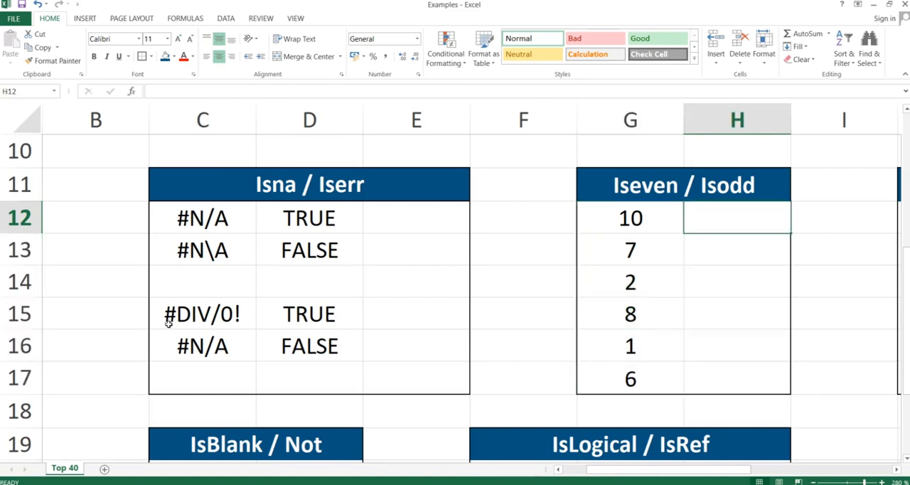
pyautogui.write('=')
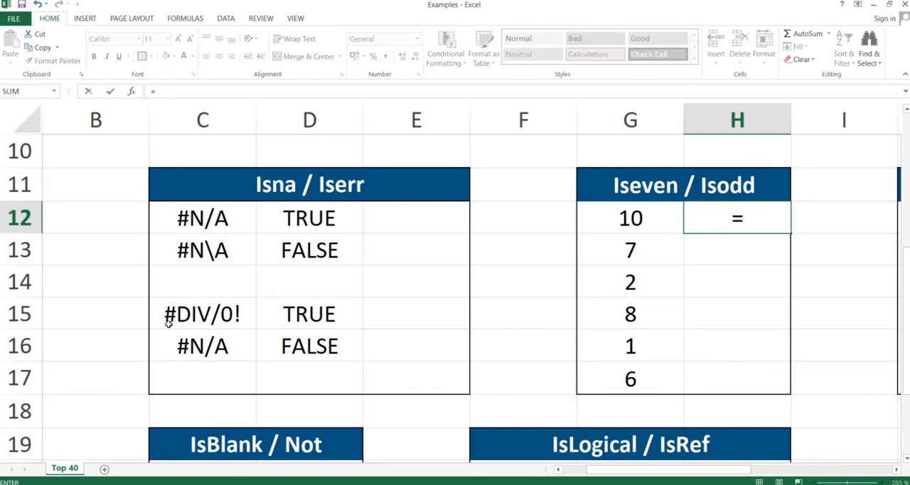
pyautogui.write('is')
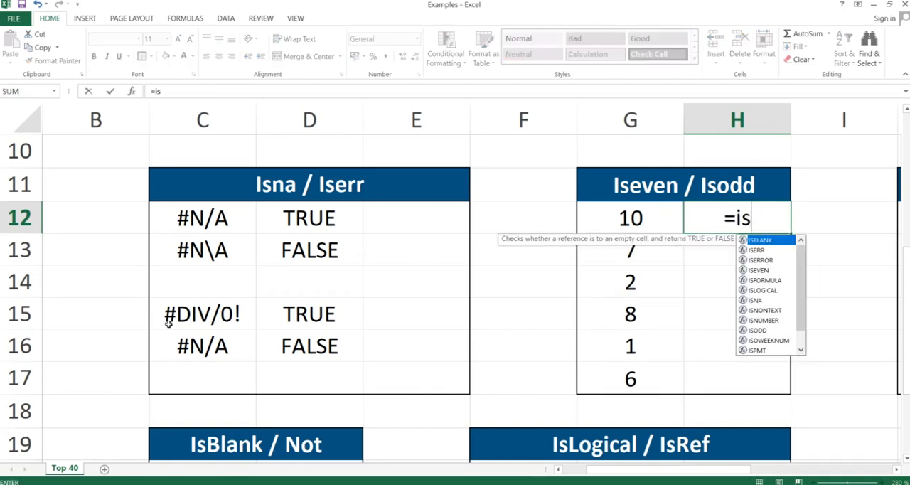
pyautogui.write('even(')
pyautogui.press('Left')
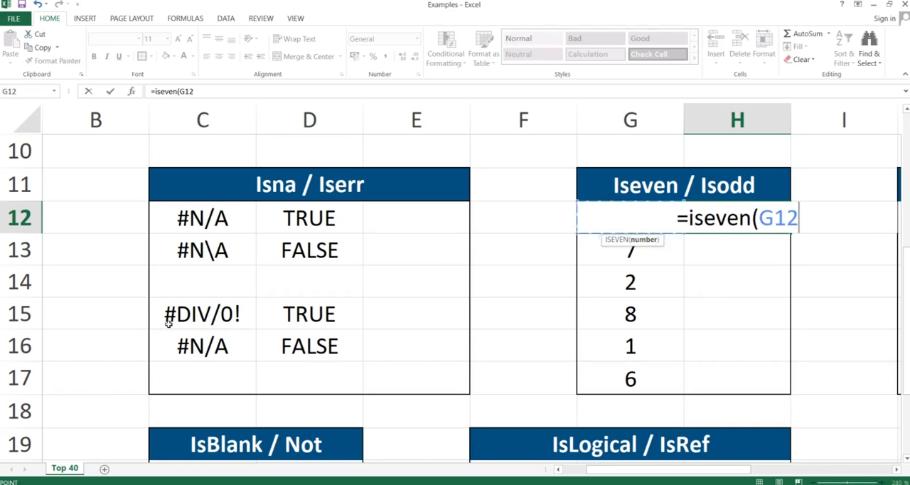
pyautogui.write(')')
pyautogui.press('Return')
# Copy the ISEVEN formula from H12 down through H17, pasting formulas only.
pyautogui.press('Up')
pyautogui.hotkey('ctrl', 'c')
pyautogui.press('Down')
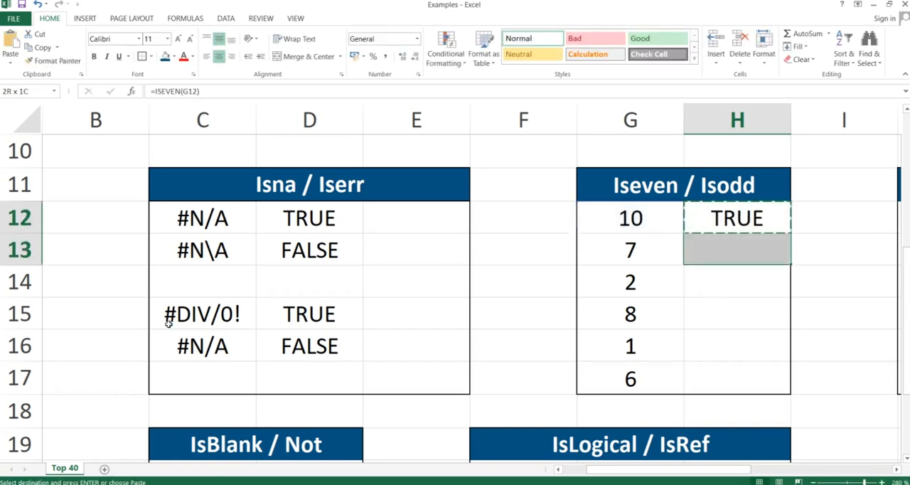
pyautogui.hotkey('shift', 'Down')
pyautogui.hotkey('shift', 'Down')
pyautogui.hotkey('shift', 'Down')
pyautogui.hotkey('shift', 'Down')
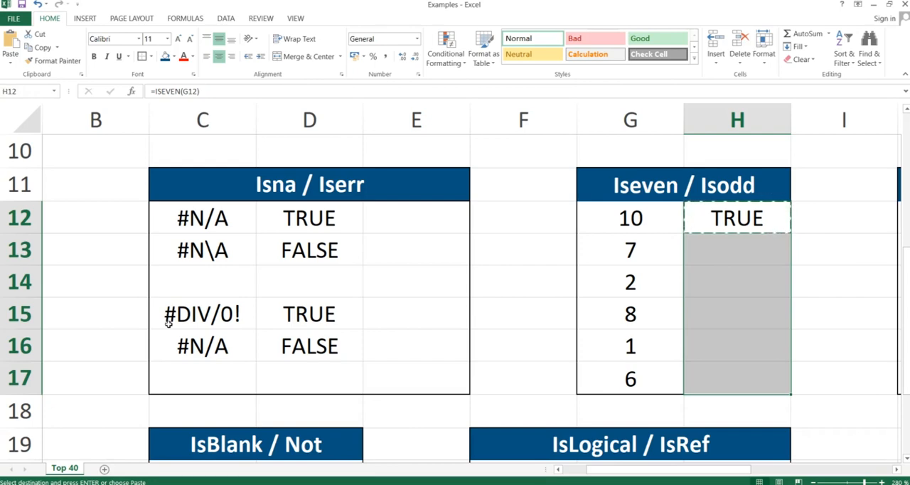
pyautogui.hotkey('ctrl', 'alt', 'v')
pyautogui.press('f')
pyautogui.press('Return')
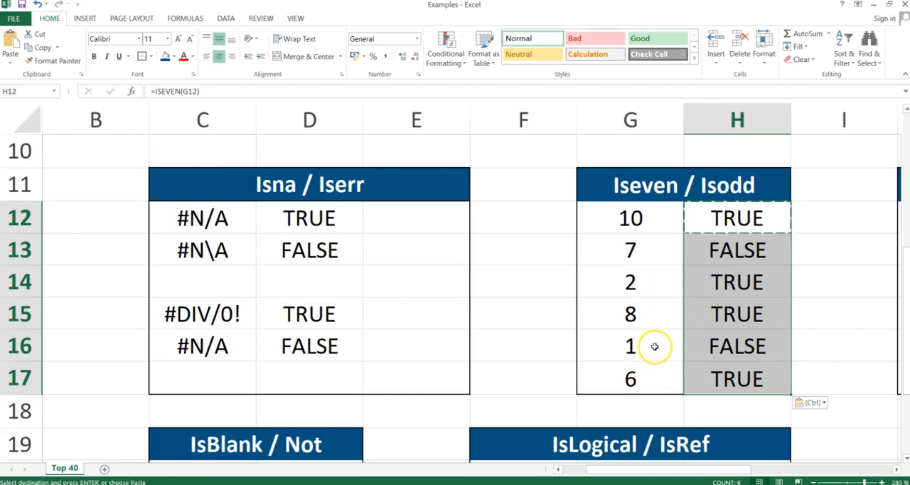
# Clear the ISEVEN formulas from H12:H17 of the Iseven / Isodd table.
pyautogui.doubleClick(722, 222)
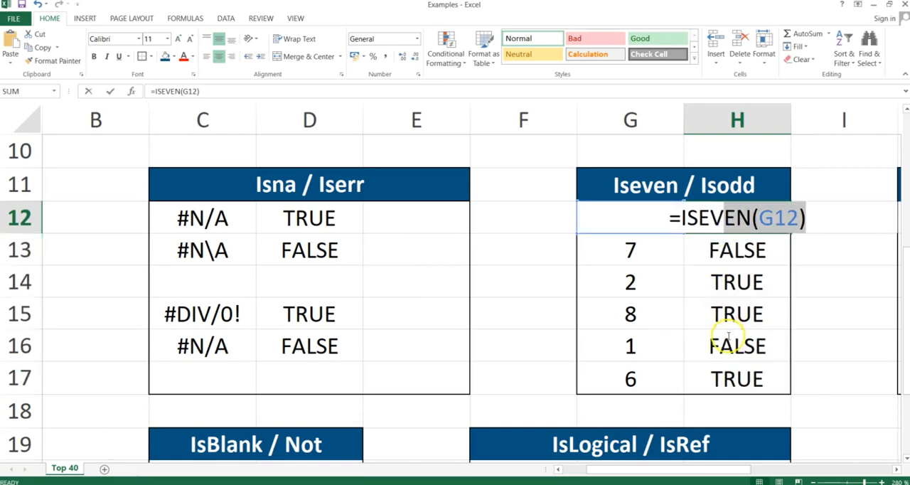
pyautogui.press('Return')
pyautogui.press('Up')
pyautogui.hotkey('shift', 'Down')
pyautogui.hotkey('shift', 'Down')
pyautogui.hotkey('shift', 'Down')
pyautogui.hotkey('shift', 'Down')
pyautogui.hotkey('shift', 'Down')
pyautogui.press('Delete')
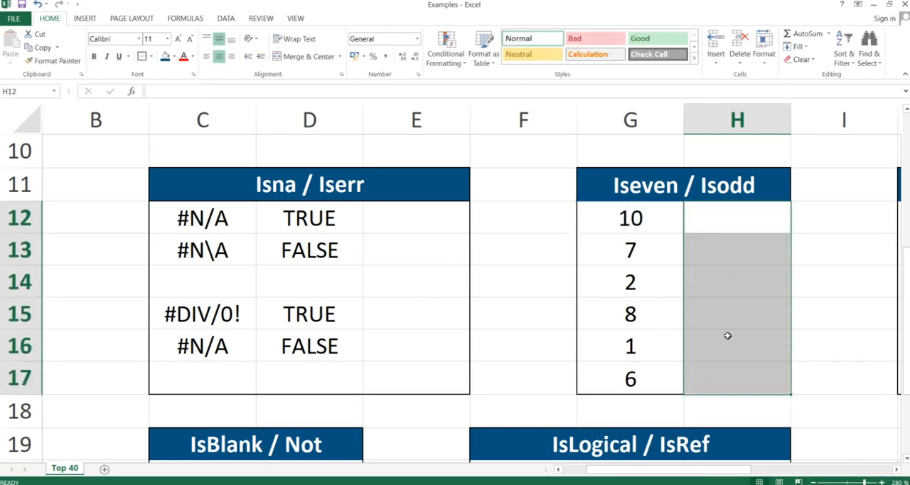
# Enter the formula =ISODD(G12) in cell H12 of the Iseven / Isodd table.
pyautogui.click(722, 225)
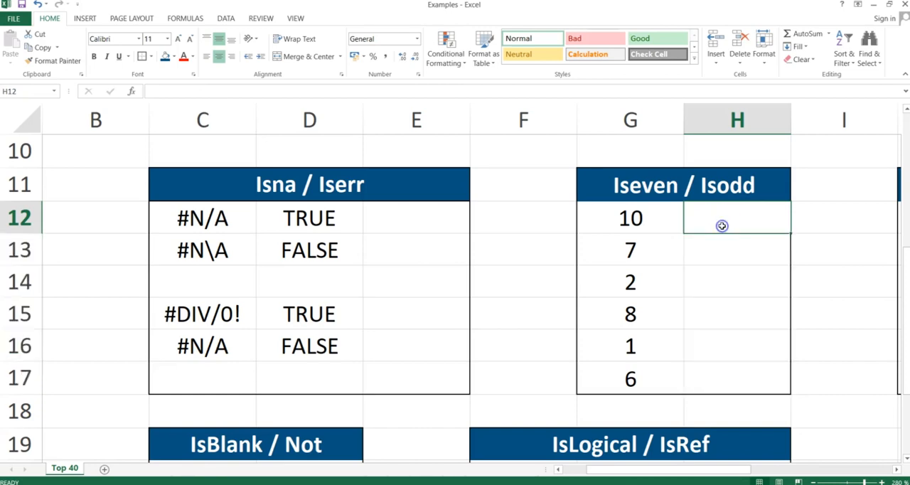
pyautogui.write('=isodd(')
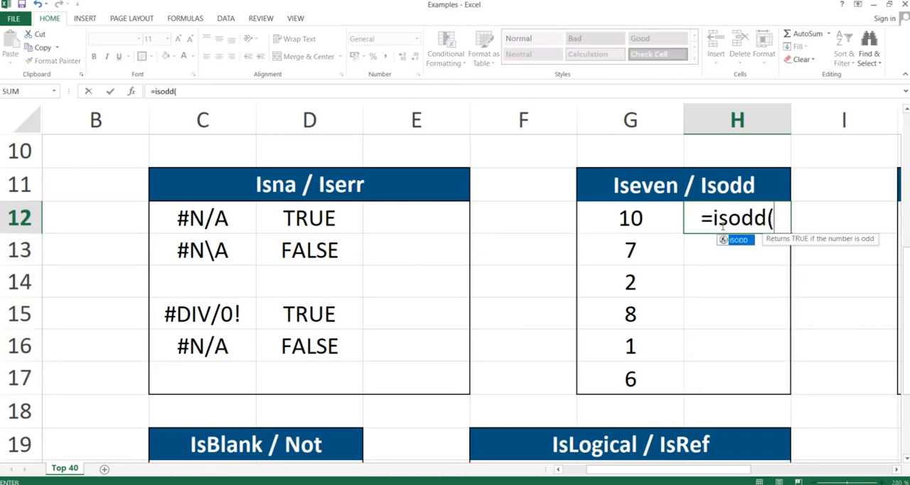
pyautogui.press('Left')
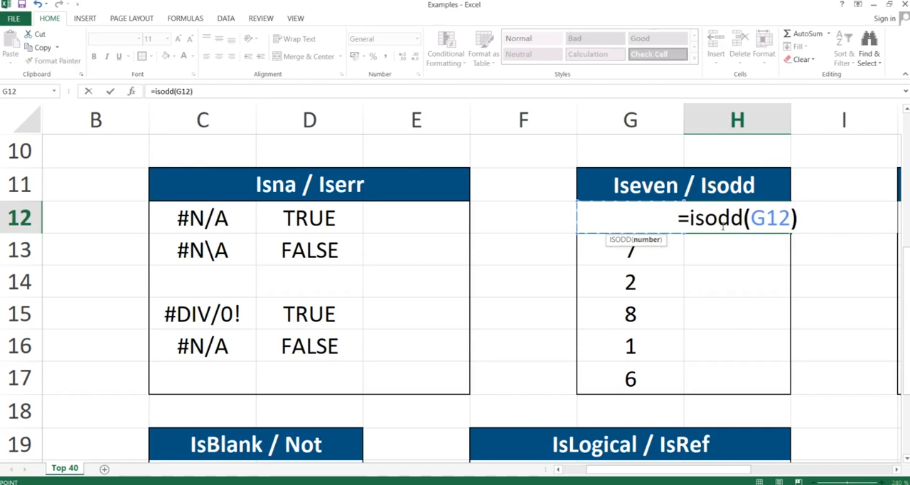
pyautogui.press('Return')
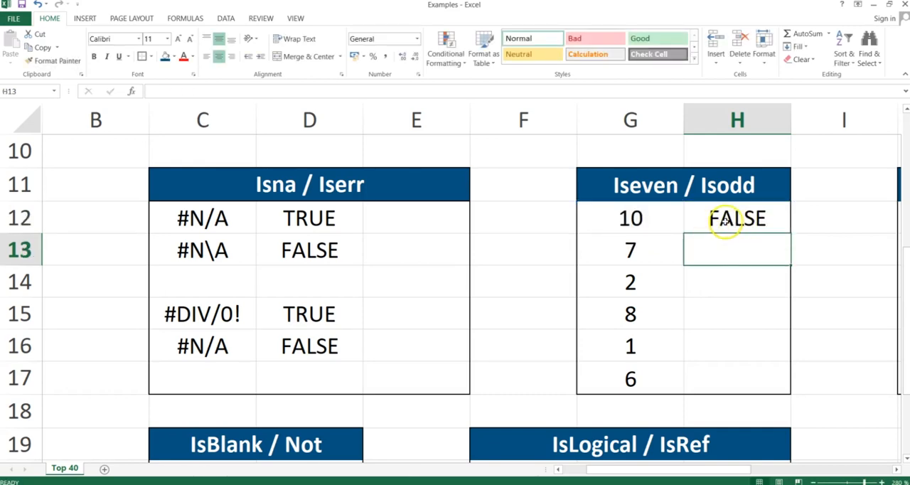
# Copy the ISODD formula from H12 down through H17, pasting formulas only.
pyautogui.click(726, 222)
pyautogui.hotkey('ctrl', 'c')
pyautogui.hotkey('shift', 'Down')
pyautogui.hotkey('shift', 'Down')
pyautogui.hotkey('shift', 'Down')
pyautogui.hotkey('shift', 'Down')
pyautogui.hotkey('shift', 'Down')
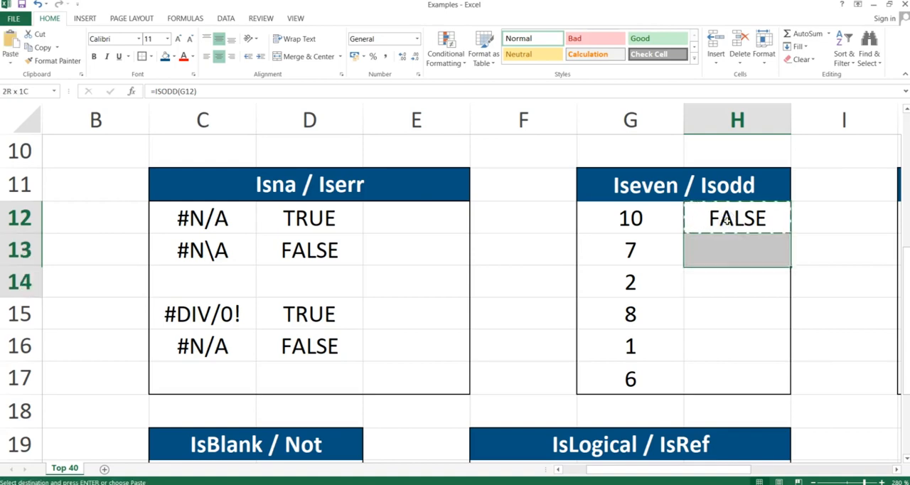
pyautogui.hotkey('alt', 'e')
pyautogui.press('s')
pyautogui.press('f')
pyautogui.press('Return')
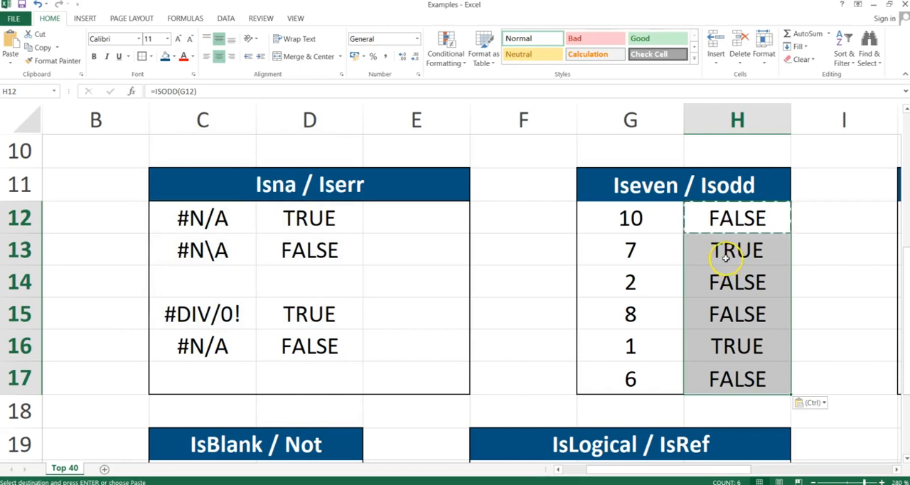
# Highlight G13:H13 to compare the number 7 with its ISODD result.
pyautogui.click(720, 250)
pyautogui.press('Left')
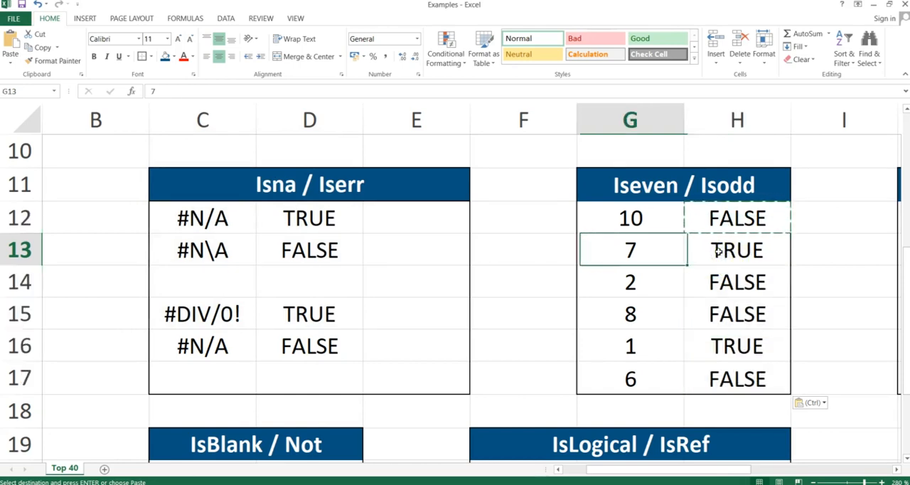
pyautogui.hotkey('shift', 'Right')
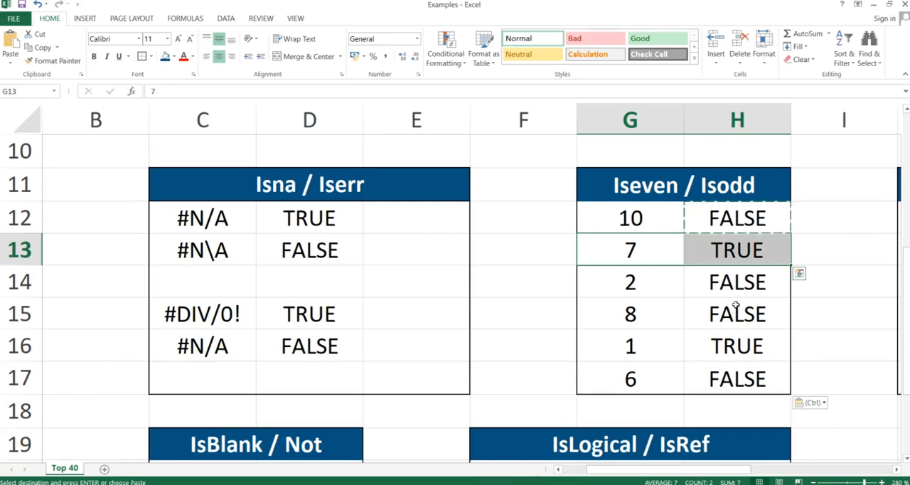
# Switch to the presentation, advance to the IsNumber & IsFormula slide to read it, and return to the Examples workbook in Excel.
pyautogui.hotkey('alt', 'Tab')
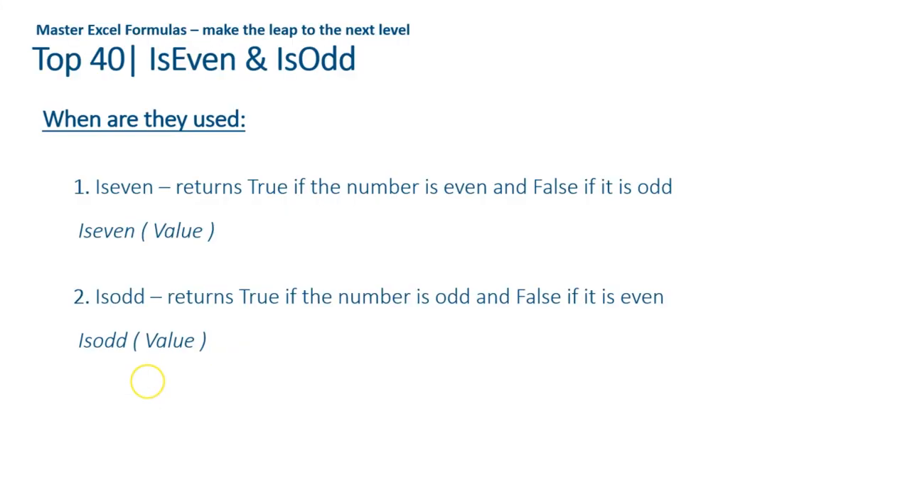
pyautogui.press('Right')
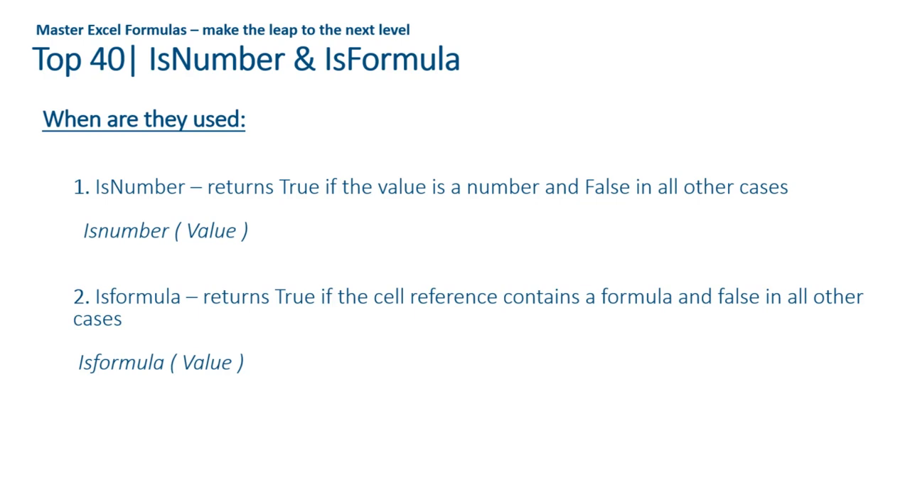
pyautogui.hotkey('alt', 'Tab')
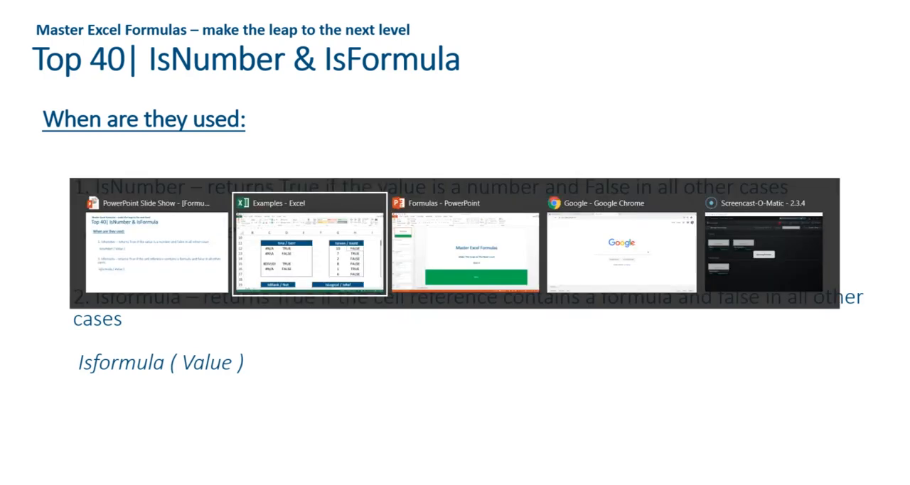
# Enter the formula =ISNUMBER(J12) in cell K12 of the IsNumber / IsFormula table.
pyautogui.press('Down')
pyautogui.press('Right')
pyautogui.press('Right')
pyautogui.press('Right')
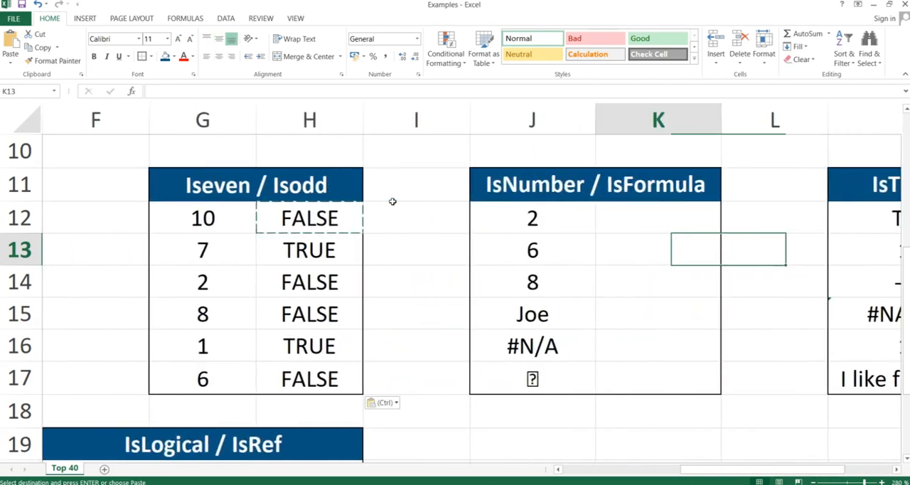
pyautogui.press('Up')
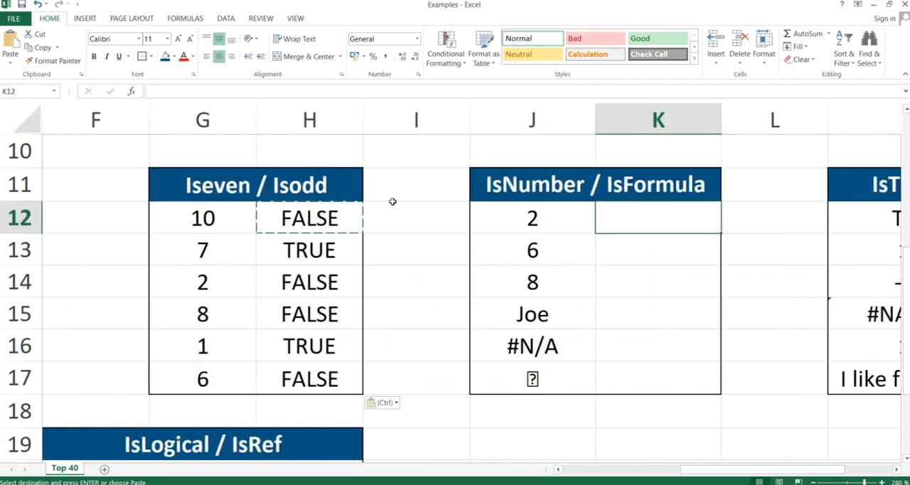
pyautogui.write('=isnu')
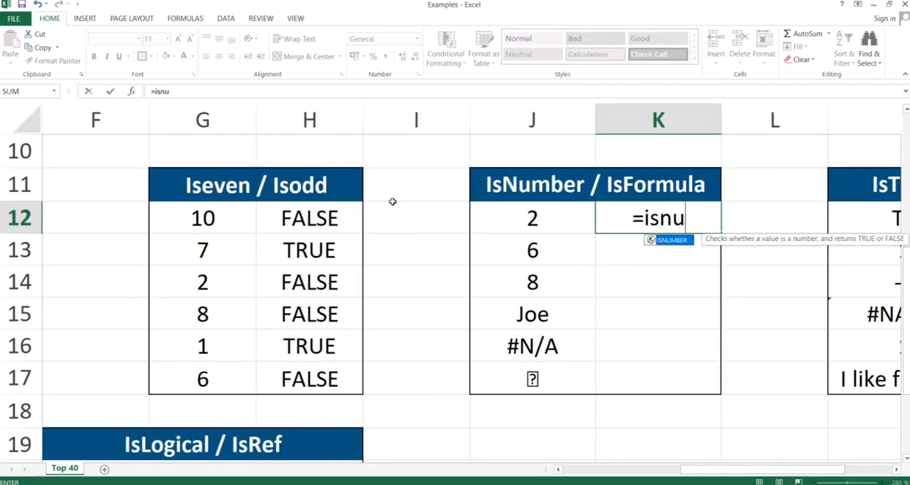
pyautogui.write('mber(')
pyautogui.press('Left')
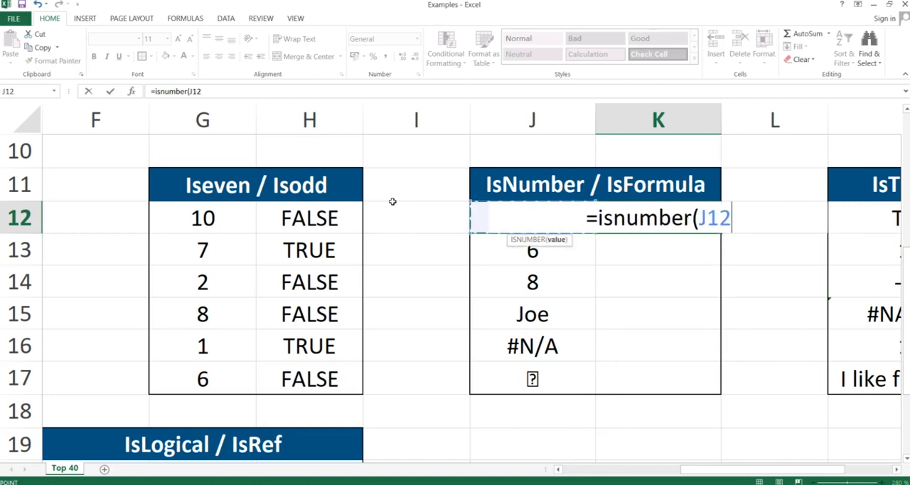
pyautogui.press('Return')
# Copy the ISNUMBER formula from K12 down through K17, pasting formulas only.
pyautogui.press('Up')
pyautogui.hotkey('ctrl', 'c')
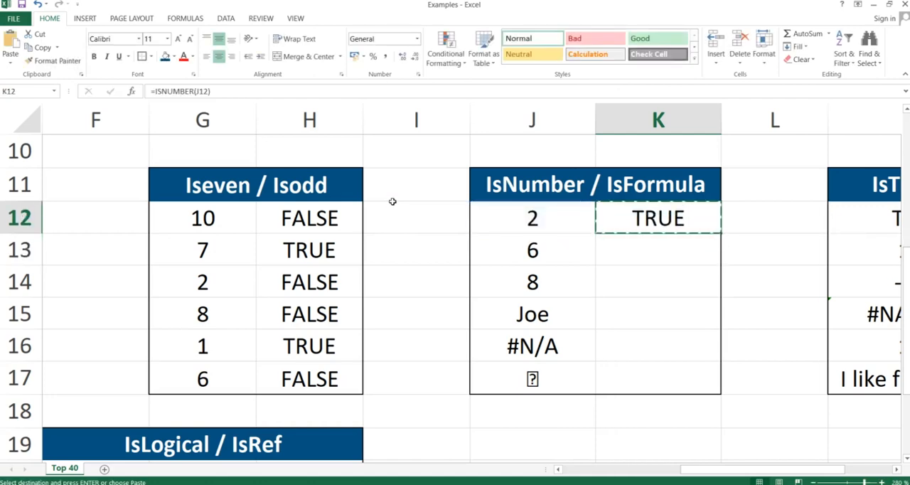
pyautogui.hotkey('shift', 'Down')
pyautogui.hotkey('shift', 'Down')
pyautogui.hotkey('shift', 'Down')
pyautogui.hotkey('shift', 'Down')
pyautogui.hotkey('shift', 'Down')
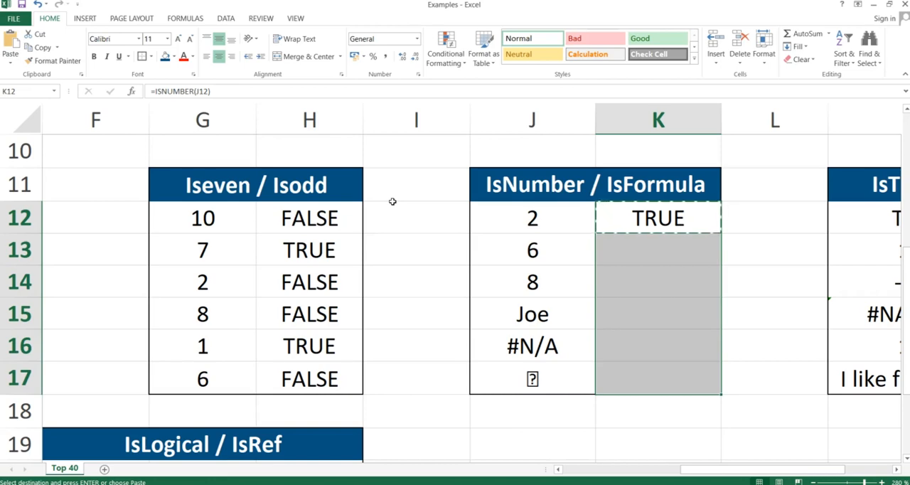
pyautogui.hotkey('ctrl', 'alt', 'v')
pyautogui.press('f')
pyautogui.press('Return')
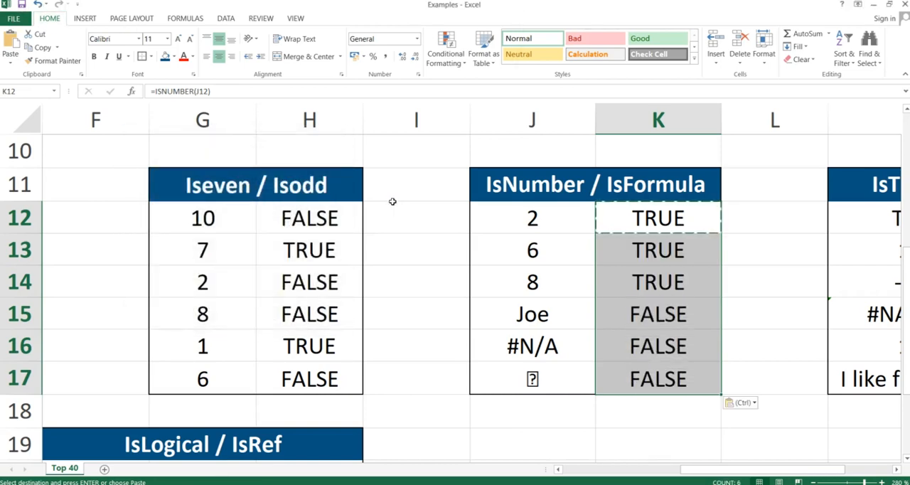
# Go through the ISNUMBER results in K12:K17 cell by cell to review them.
pyautogui.click(643, 249)
pyautogui.press('Up')
pyautogui.press('Up')
pyautogui.press('Up')
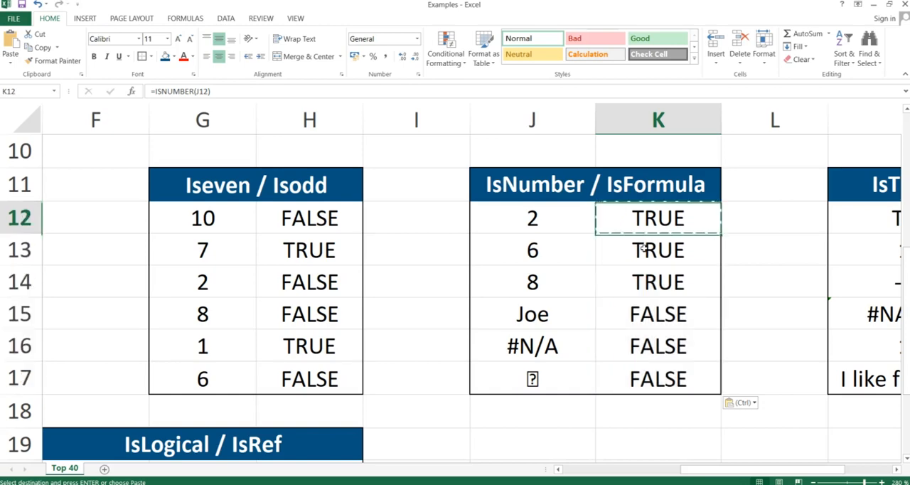
pyautogui.press('Down')
pyautogui.press('Down')
pyautogui.press('Down')
pyautogui.press('Down')
pyautogui.press('Up')
pyautogui.press('Up')
pyautogui.press('Up')
pyautogui.press('Down')
pyautogui.press('Down')
pyautogui.press('Down')
pyautogui.press('Down')
pyautogui.press('Down')
pyautogui.press('Down')
pyautogui.press('Up')
# Highlight the entries in J15:J17 of the IsNumber / IsFormula table to compare them with their ISNUMBER results.
pyautogui.press('Up')
pyautogui.press('Up')
pyautogui.press('Up')
pyautogui.press('Up')
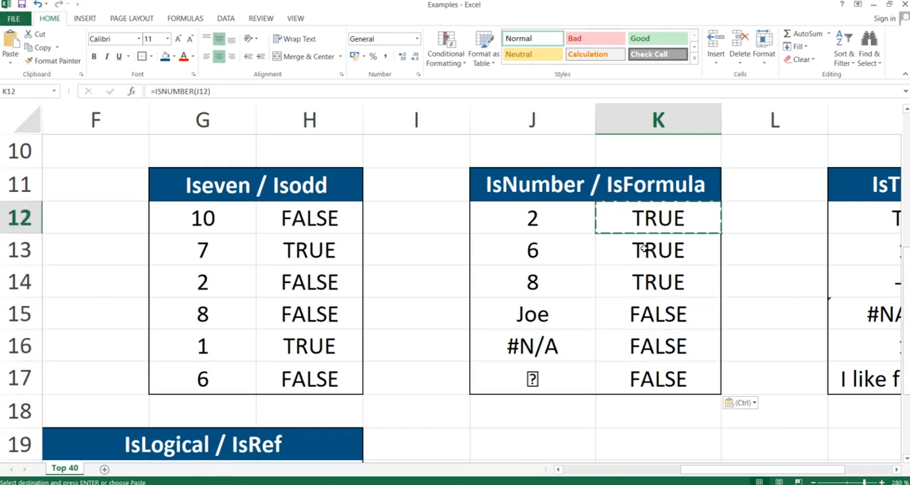
pyautogui.press('Down')
pyautogui.press('Down')
pyautogui.press('Down')
pyautogui.press('Down')
pyautogui.press('Left')
pyautogui.press('Up')
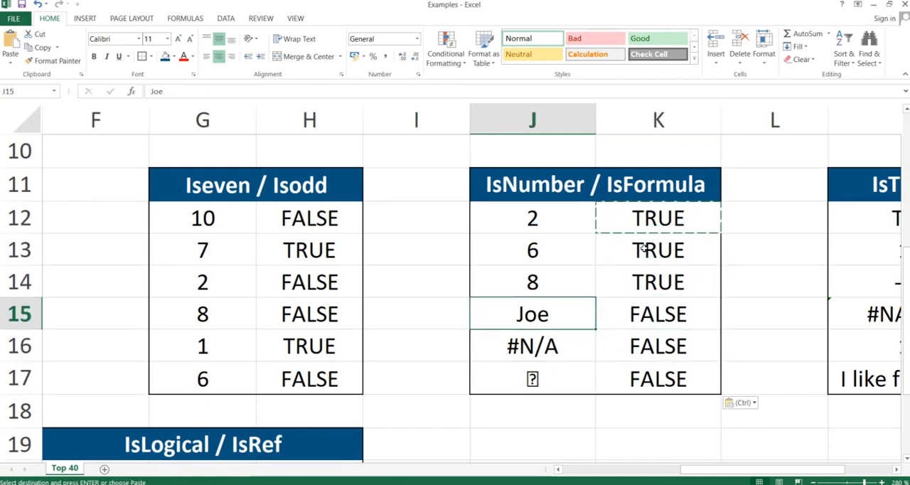
pyautogui.hotkey('shift', 'Down')
pyautogui.hotkey('shift', 'Down')
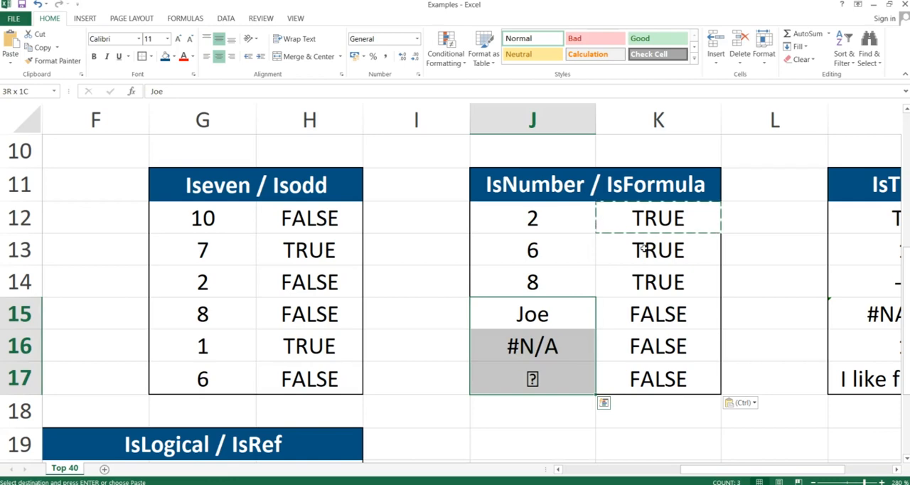
# Clear the ISNUMBER formulas from K12:K17 of the IsNumber / IsFormula table.
pyautogui.press('Right')
pyautogui.press('Down')
pyautogui.press('Down')
pyautogui.hotkey('shift', 'Up')
pyautogui.hotkey('shift', 'Up')
pyautogui.hotkey('shift', 'Up')
pyautogui.hotkey('shift', 'Up')
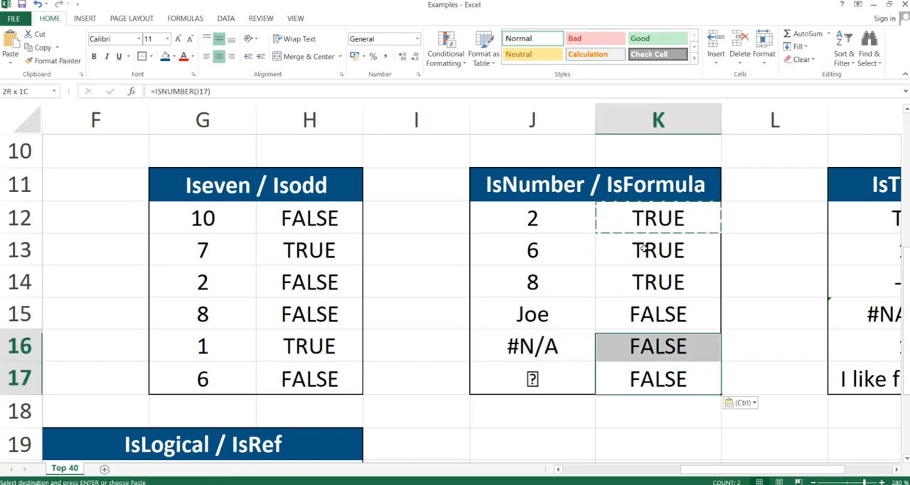
pyautogui.hotkey('shift', 'Up')
pyautogui.press('Delete')
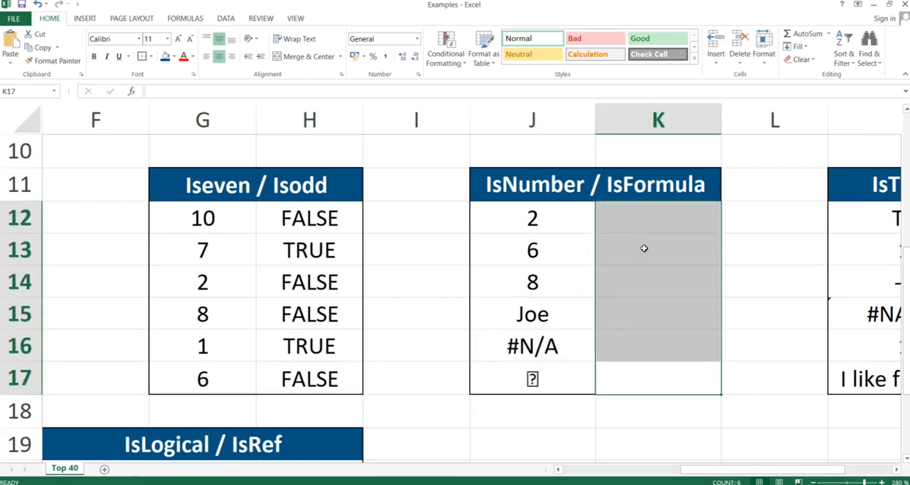
# Enter the formula =ISFORMULA(J12) in cell K12 of the IsNumber / IsFormula table.
pyautogui.press('Up')
pyautogui.press('Up')
pyautogui.press('Up')
pyautogui.press('Up')
pyautogui.press('Up')
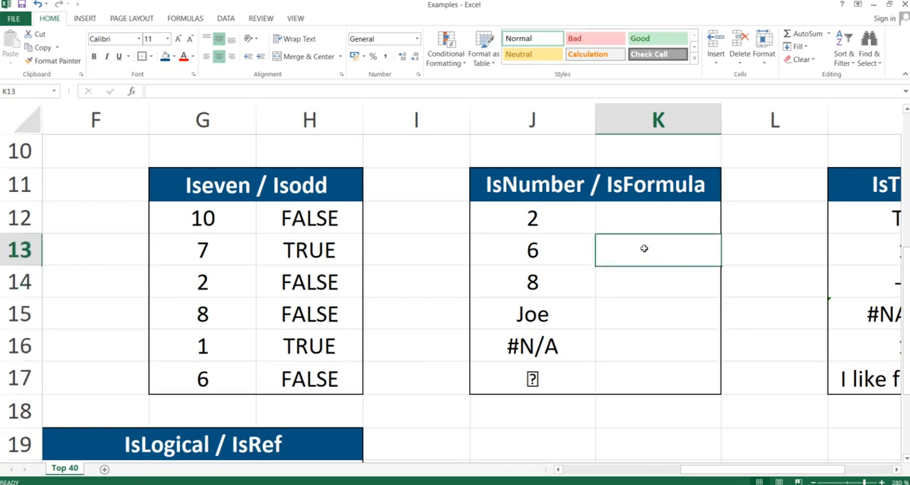
pyautogui.write('=isfor')
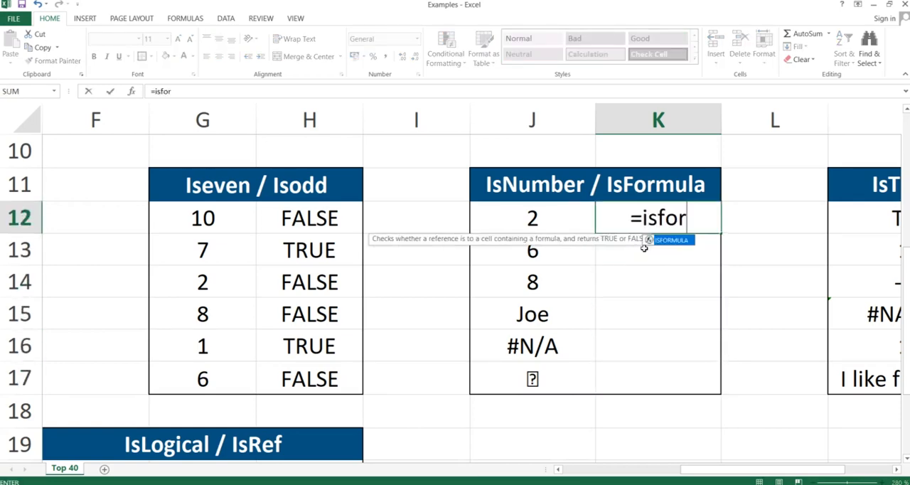
pyautogui.write('mula(')
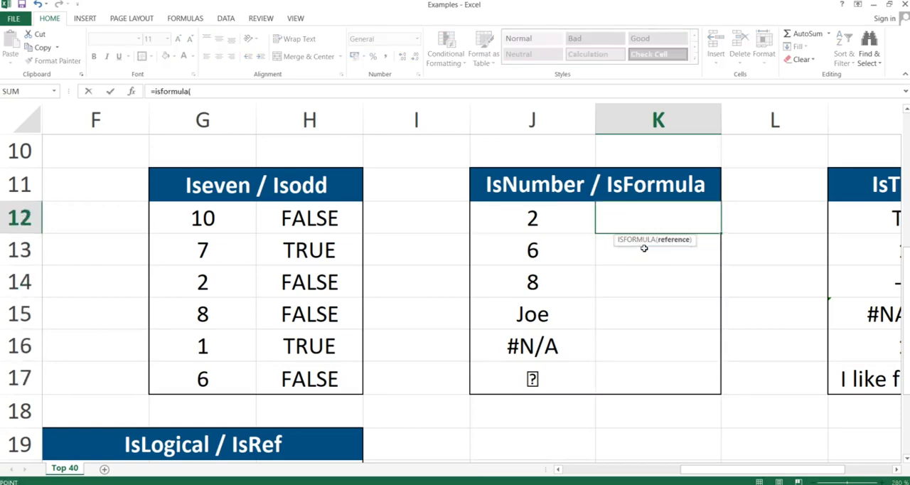
pyautogui.press('Left')
pyautogui.press('Left')
pyautogui.press('Right')
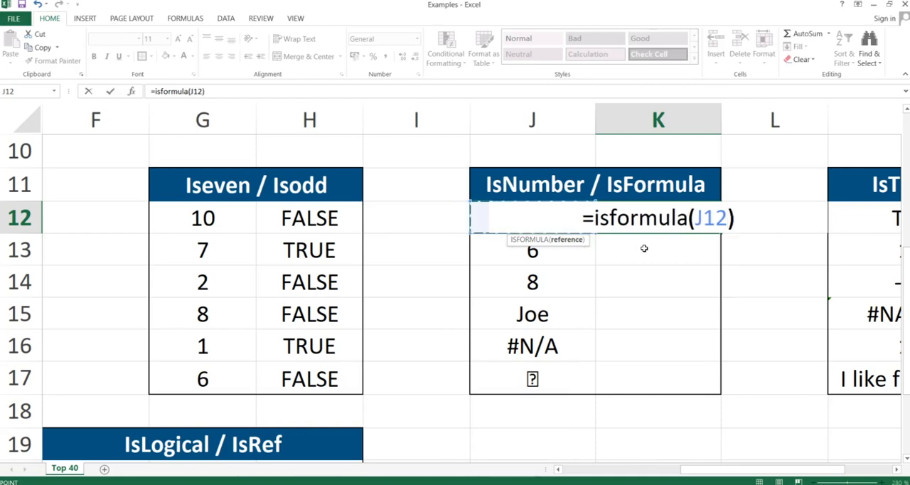
pyautogui.write(')')
pyautogui.press('Return')
# Copy the ISFORMULA formula from K12 down through K17, pasting formulas only.
pyautogui.press('Up')
pyautogui.hotkey('ctrl', 'c')
pyautogui.hotkey('shift', 'Down')
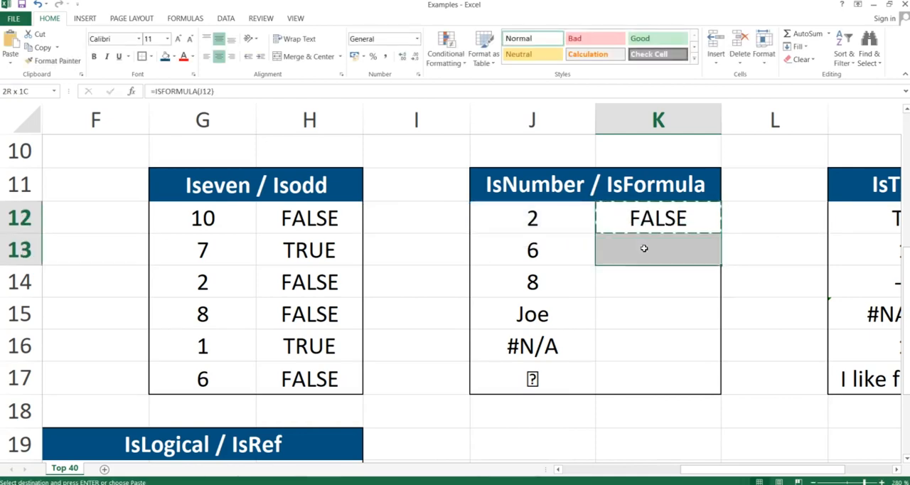
pyautogui.hotkey('shift', 'Down')
pyautogui.hotkey('shift', 'Down')
pyautogui.hotkey('shift', 'Down')
pyautogui.hotkey('shift', 'Down')
pyautogui.hotkey('ctrl', 'alt', 'v')
pyautogui.press('f')
pyautogui.press('Return')
# Inspect the underlying content of cell J12 to check whether it holds a formula, leaving it as is.
pyautogui.press('Up')
pyautogui.press('Up')
pyautogui.press('Down')
pyautogui.press('Down')
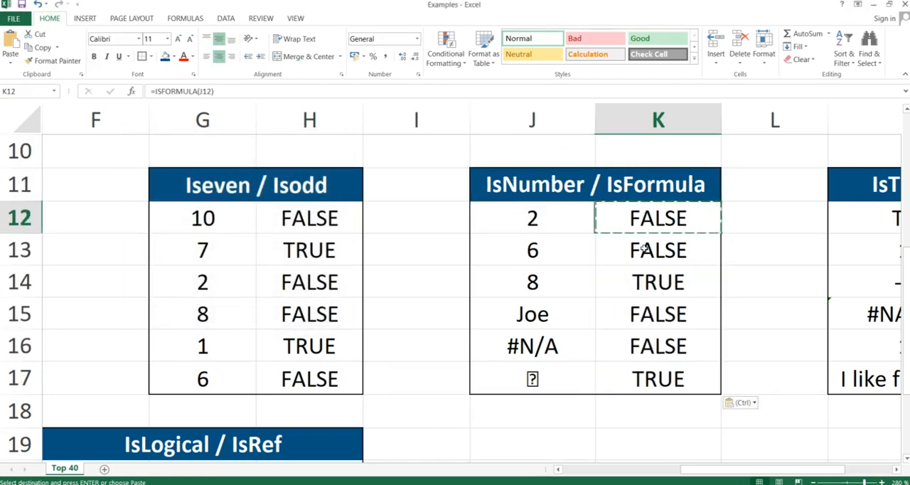
pyautogui.press('Left')
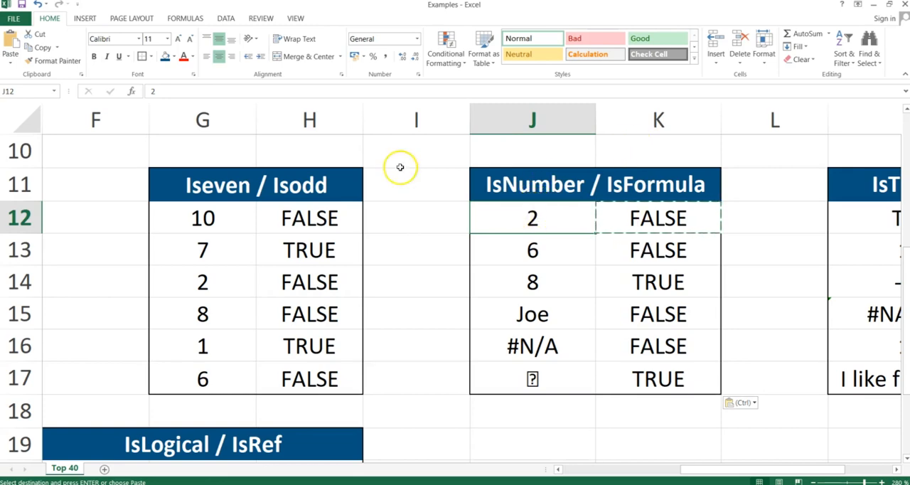
pyautogui.click(167, 91)
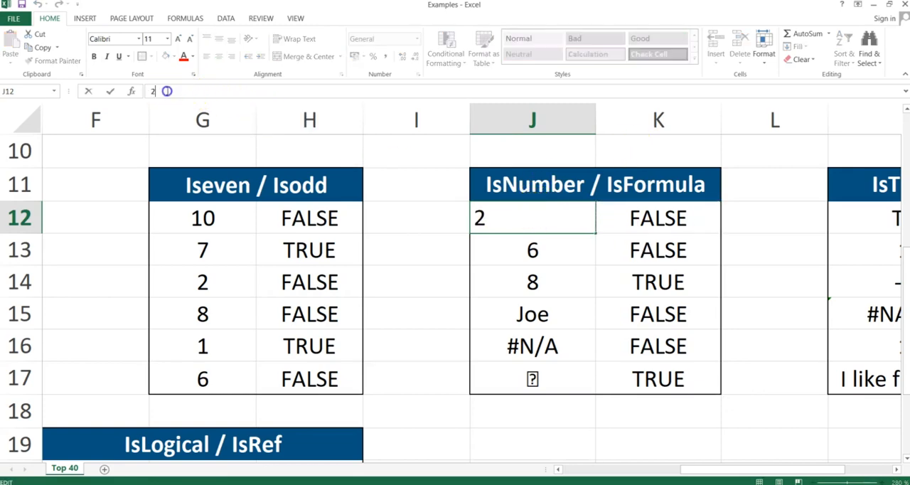
pyautogui.press('Return')
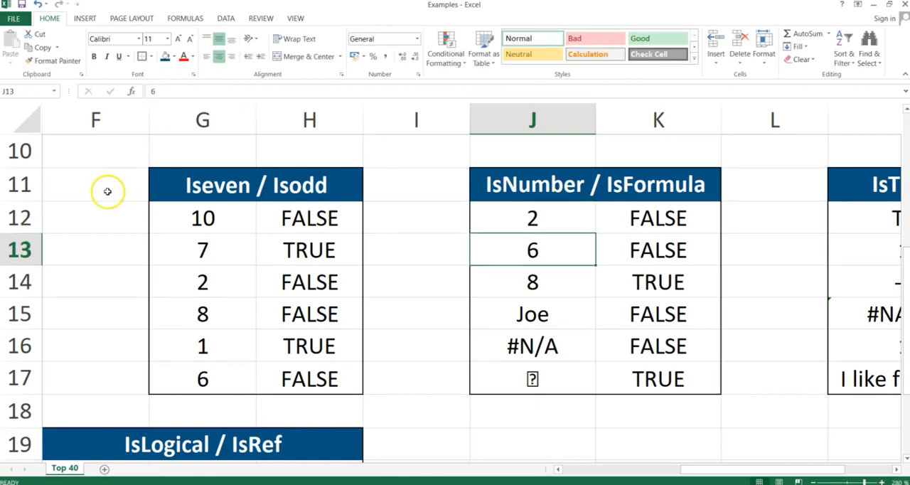
# Compare the ISFORMULA result in K14 with the content of cell J14 and its source cells J12:J13.
pyautogui.click(650, 290)
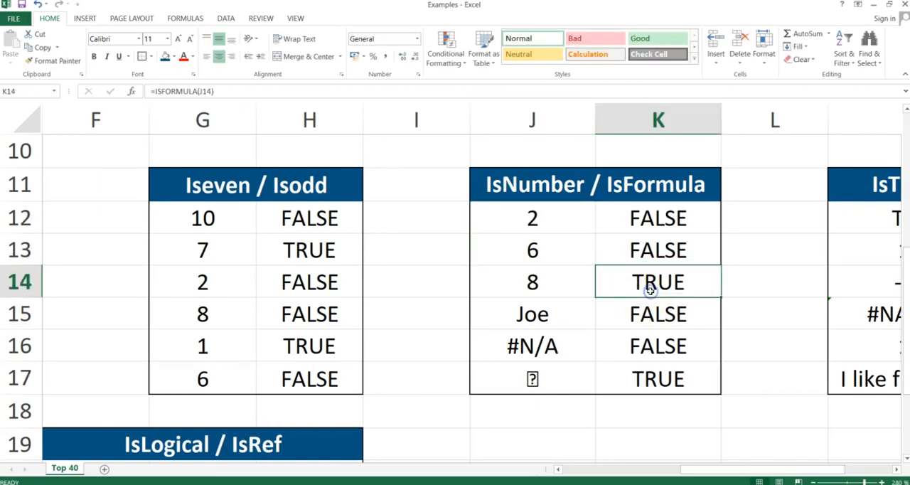
pyautogui.click(567, 283)
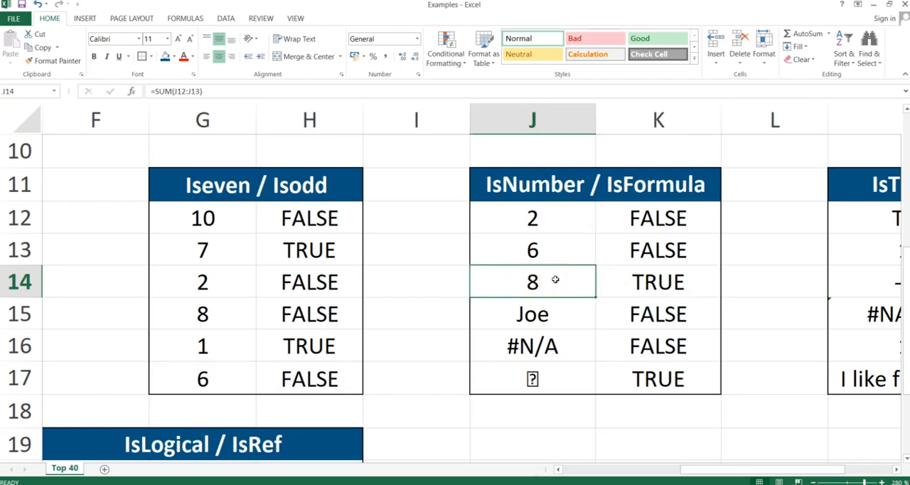
pyautogui.moveTo(549, 205); pyautogui.dragTo(552, 249)
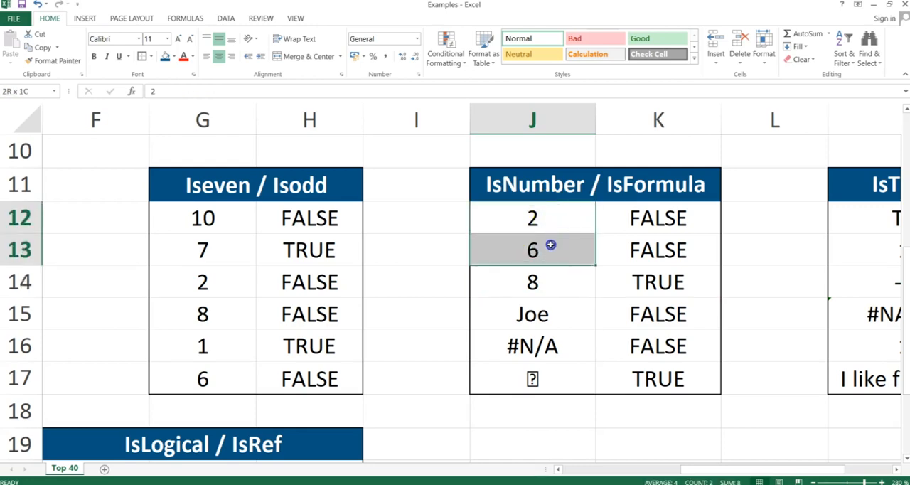
pyautogui.click(545, 282)
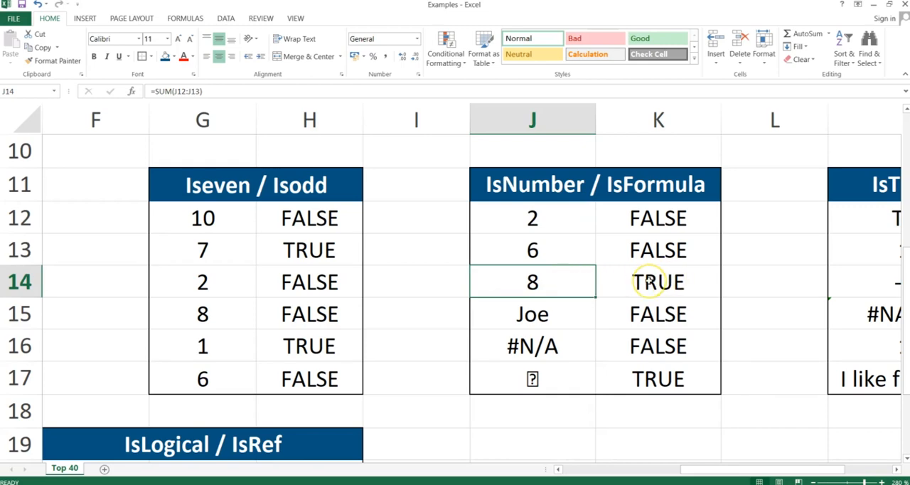
# Inspect the underlying content of symbol cell J17 against its ISFORMULA result in K17, leaving it as is.
pyautogui.click(640, 378)
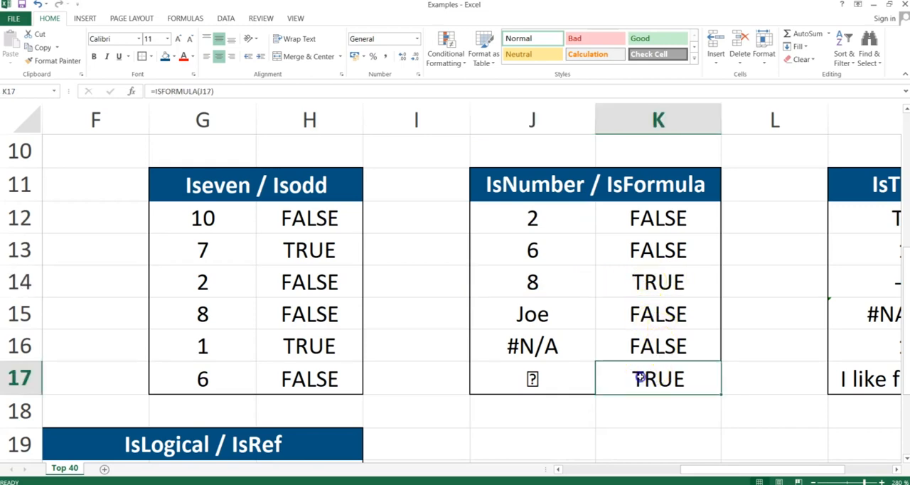
pyautogui.click(556, 377)
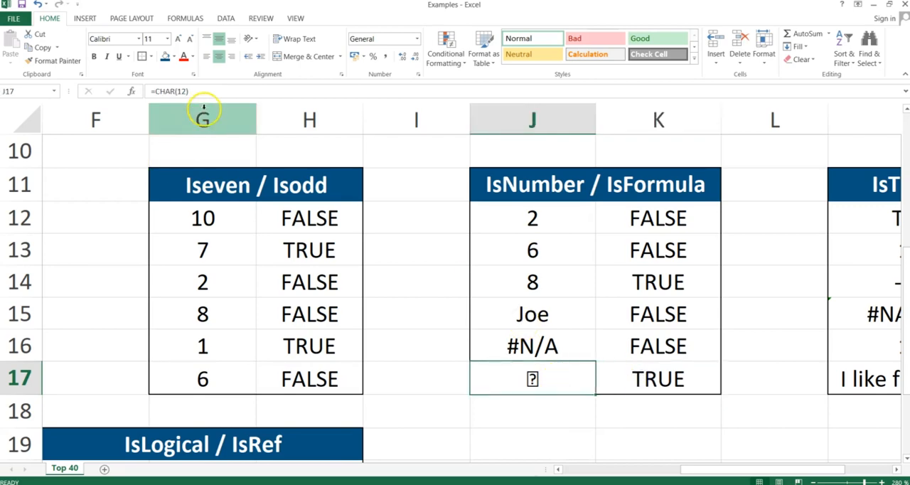
pyautogui.click(199, 91)
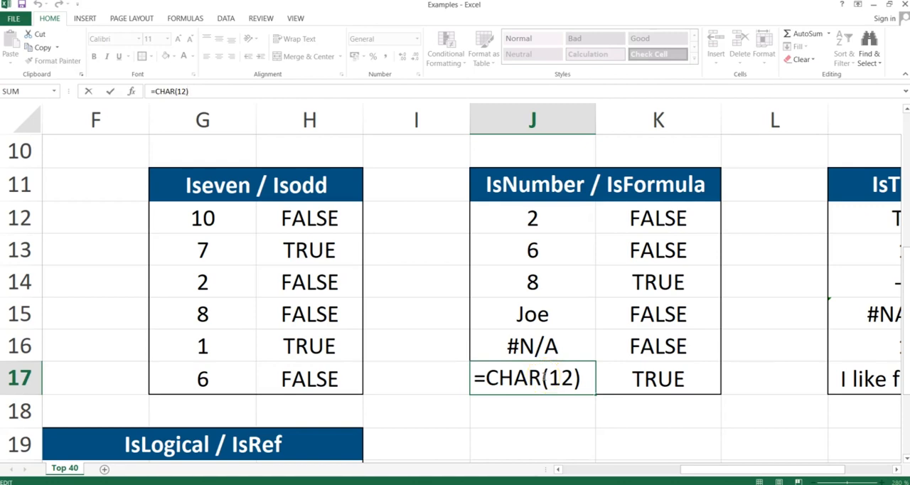
pyautogui.press('Return')
# Check whether cells J15 and J16 of the IsNumber / IsFormula table hold typed values or formulas.
pyautogui.press('Up')
pyautogui.press('Up')
pyautogui.press('Up')
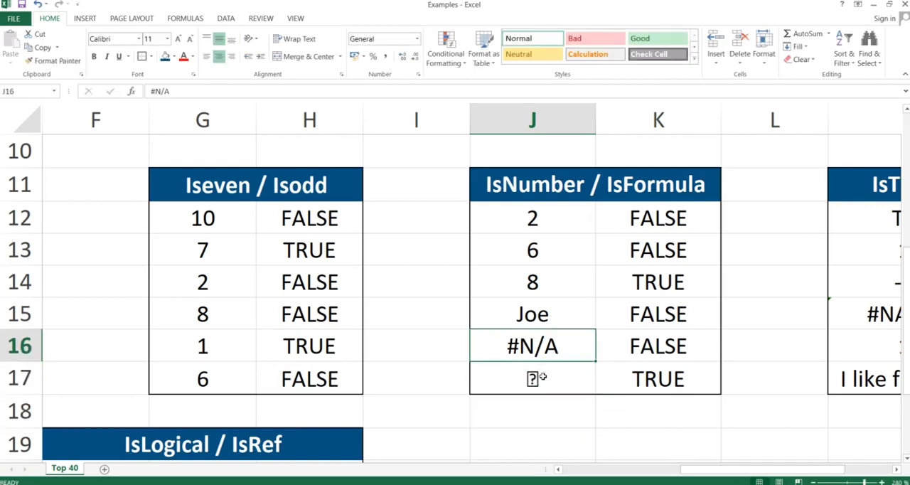
pyautogui.press('Right')
pyautogui.press('Left')
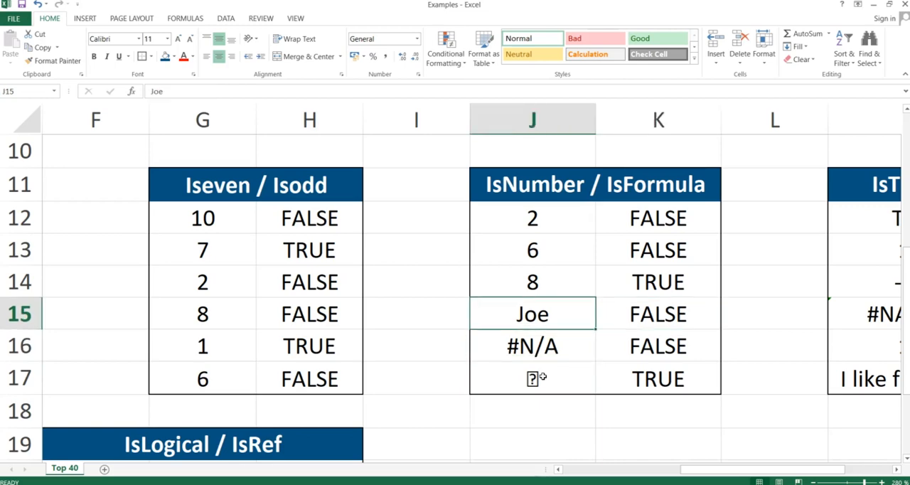
pyautogui.press('Down')
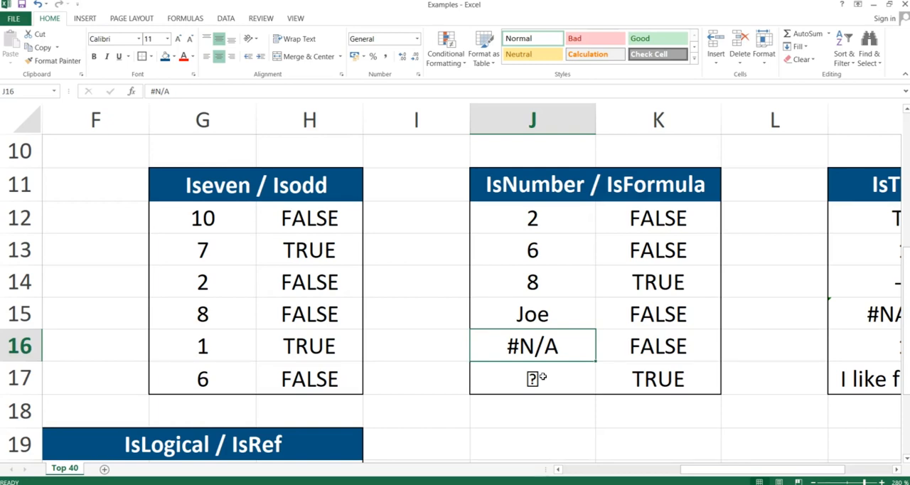
# Switch to the slide presentation and advance to the IsText & IsNonText slide.
pyautogui.hotkey('alt', 'Tab')
pyautogui.press('Right')
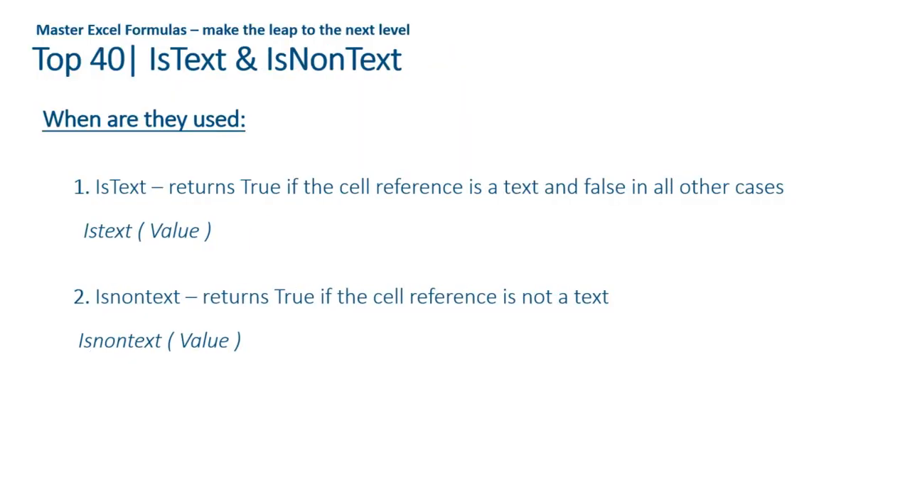
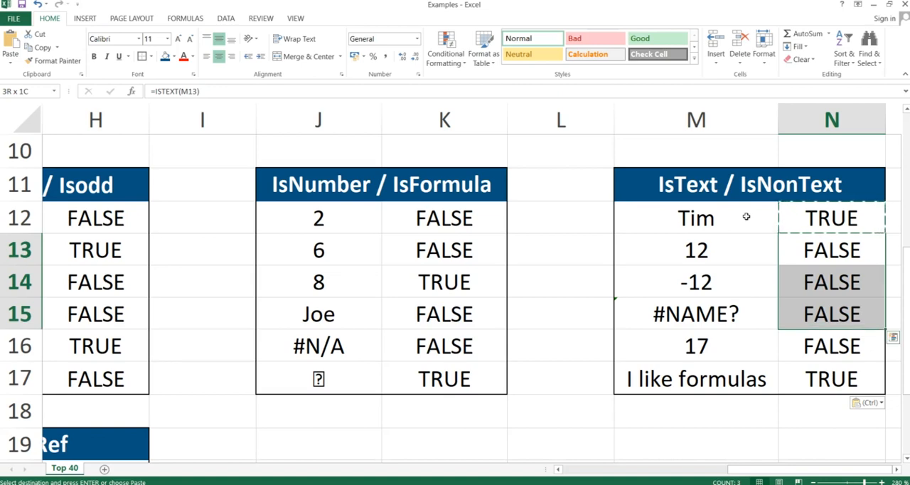
# Review the ISTEXT results in column N against the column M entries, including the formula behind the #NAME? cell M15.
pyautogui.hotkey('shift', 'Down')
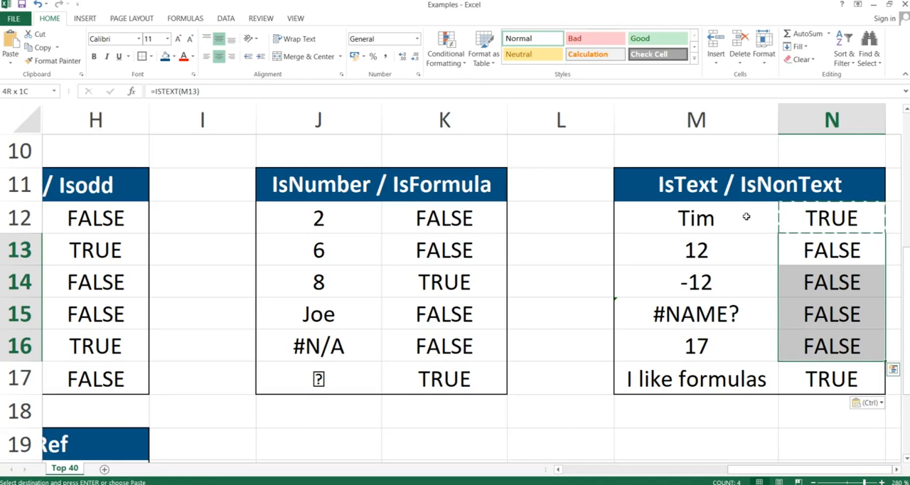
pyautogui.press('Down')
pyautogui.press('Down')
pyautogui.press('Left')
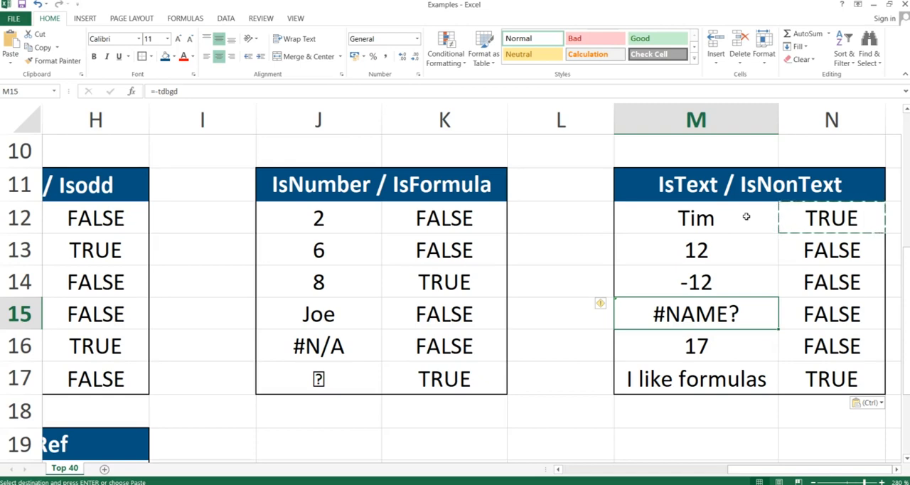
pyautogui.press('Right')
pyautogui.press('Right')
pyautogui.press('Left')
pyautogui.press('Left')
pyautogui.press('Right')
pyautogui.press('Right')
# Replace the formula in N12 of the IsText / IsNonText table with =ISNONTEXT(M12).
pyautogui.press('Up')
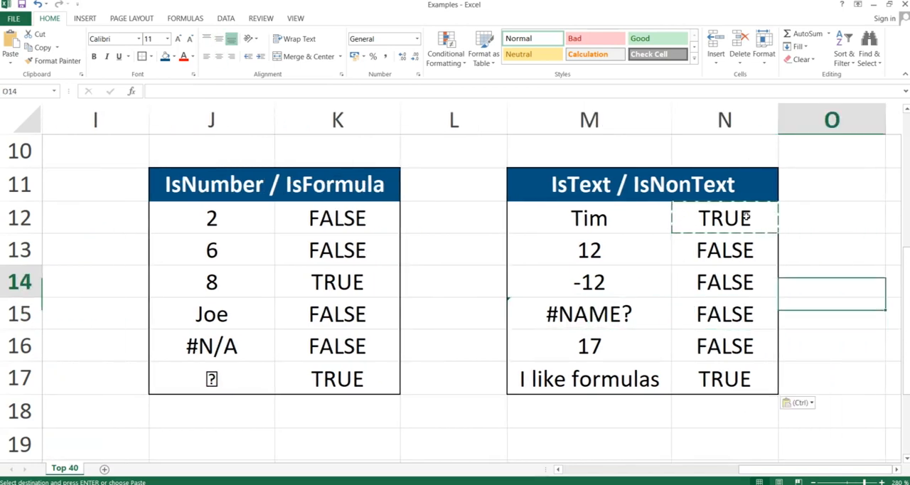
pyautogui.press('Left')
pyautogui.press('Up')
pyautogui.press('Up')
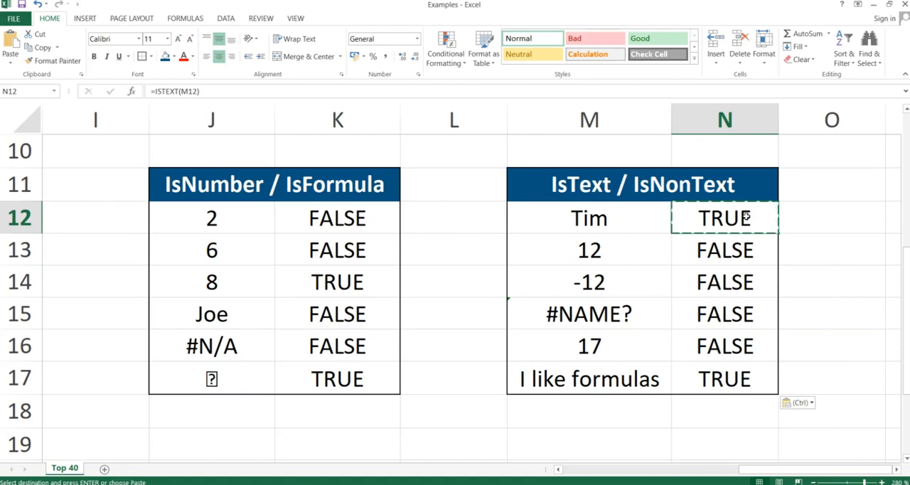
pyautogui.write('=isnon')
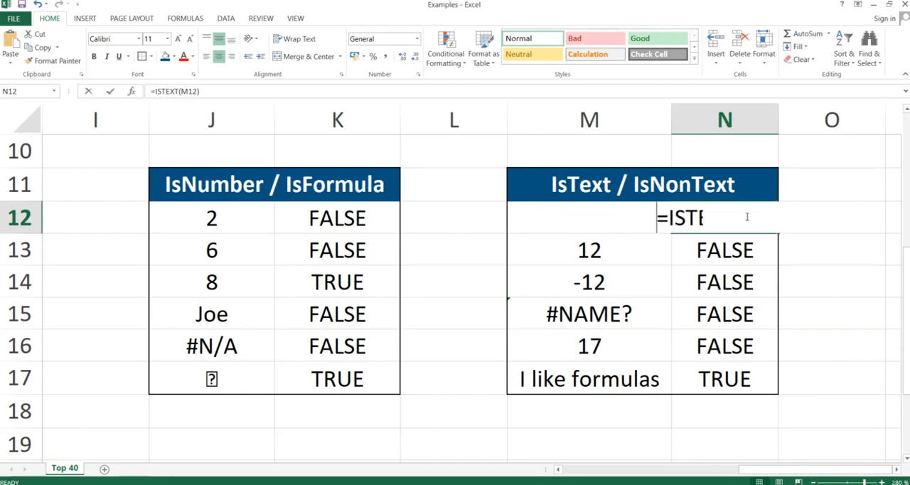
pyautogui.write('tet')
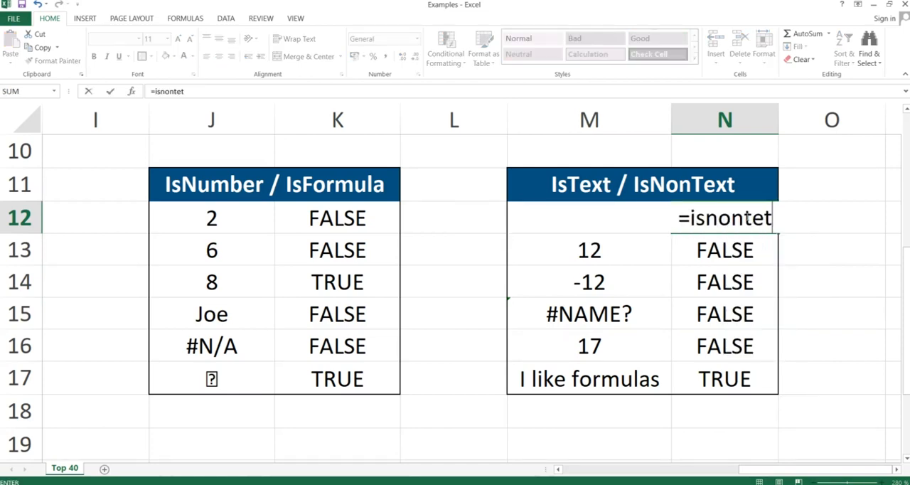
pyautogui.write('x')
pyautogui.press('BackSpace')
pyautogui.press('BackSpace')
pyautogui.write('xt(')
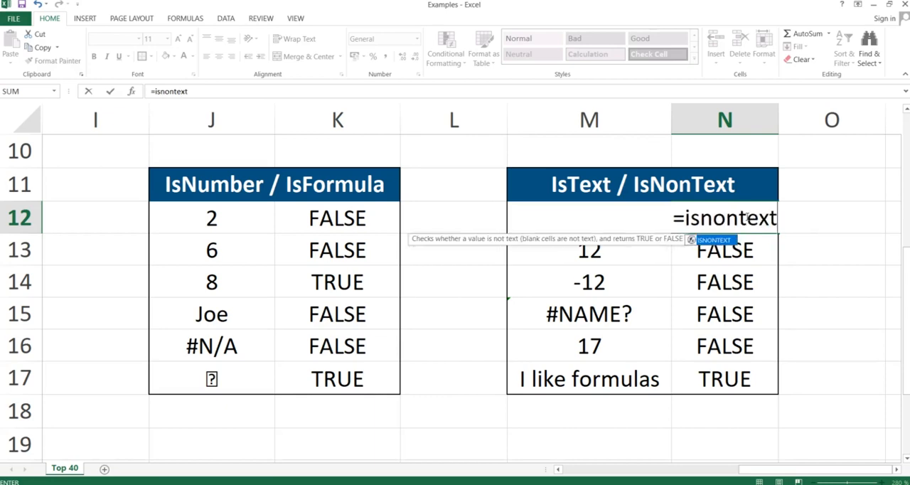
pyautogui.press('Left')
pyautogui.hotkey('ctrl', 'Return')
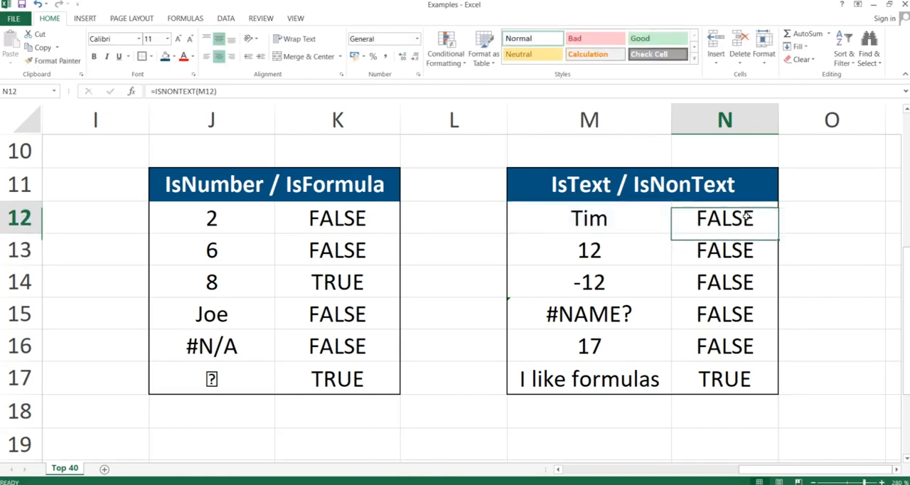
# Copy the ISNONTEXT formula from N12 into N12:N17 using Paste Special.
pyautogui.hotkey('ctrl', 'c')
pyautogui.hotkey('shift', 'Down')
pyautogui.hotkey('shift', 'Down')
pyautogui.hotkey('shift', 'Down')
pyautogui.hotkey('shift', 'Down')
pyautogui.hotkey('shift', 'Down')
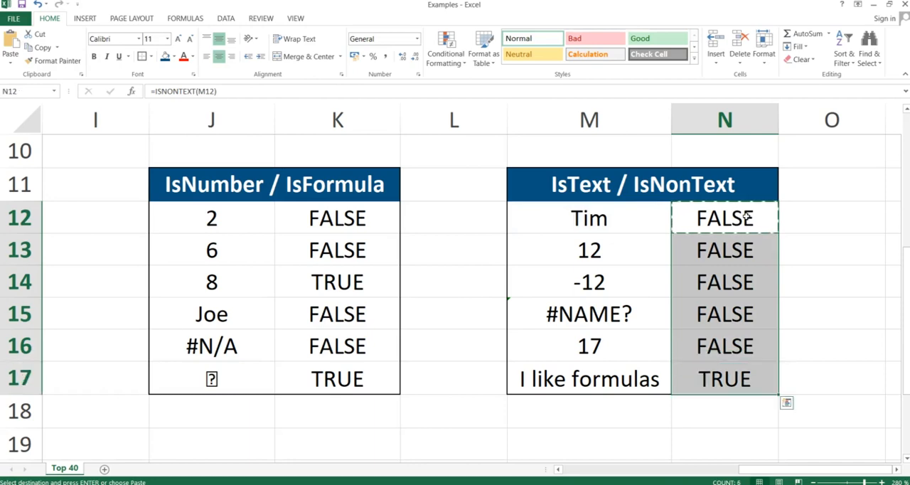
pyautogui.hotkey('ctrl', 'alt', 'v')
pyautogui.press('Return')
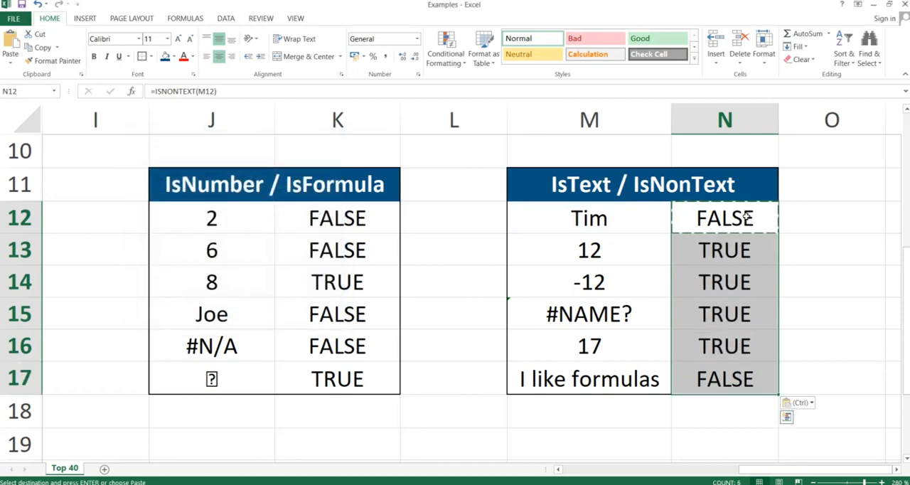
# Review the ISNONTEXT results in N12:N17 against the entries in column M.
pyautogui.press('Down')
pyautogui.press('Down')
pyautogui.press('Up')
pyautogui.press('Up')
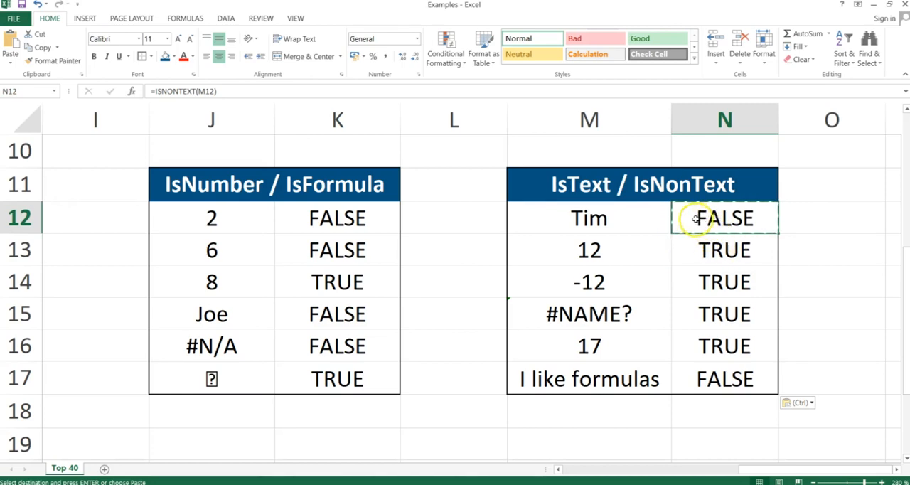
pyautogui.moveTo(706, 233); pyautogui.dragTo(704, 375)
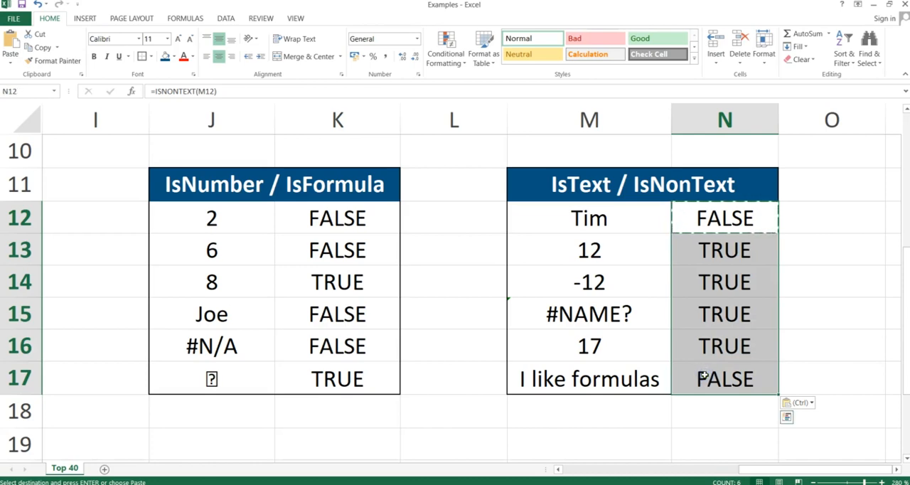
pyautogui.press('Up')
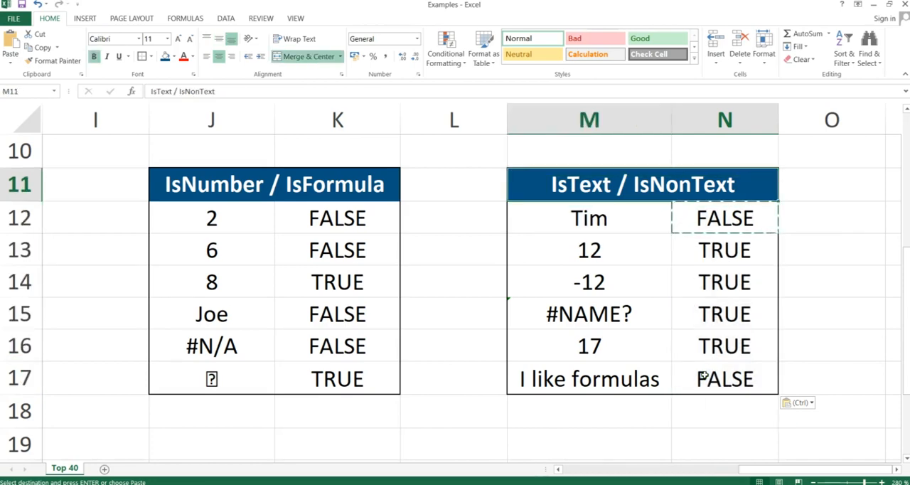
# Switch to the slide presentation to show the IsBlank & Not slide, and return to the Excel workbook.
pyautogui.hotkey('alt', 'Tab')
pyautogui.press('Right')
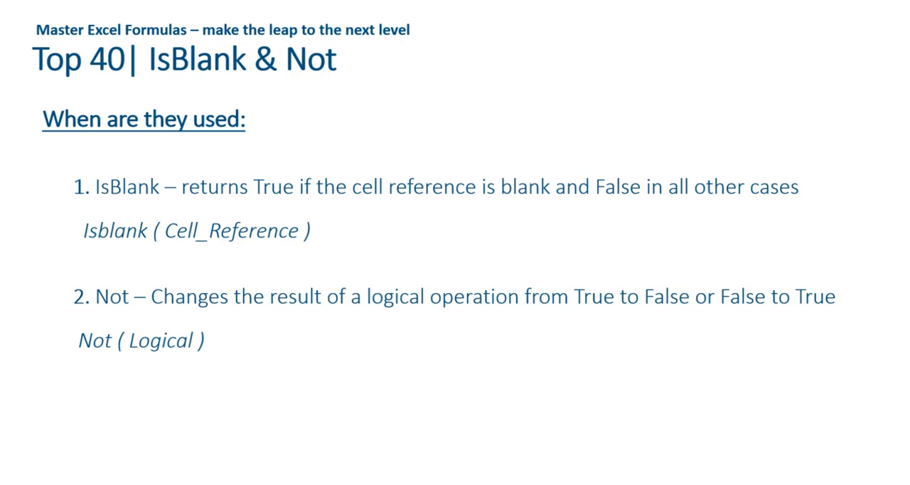
pyautogui.hotkey('alt', 'Tab')
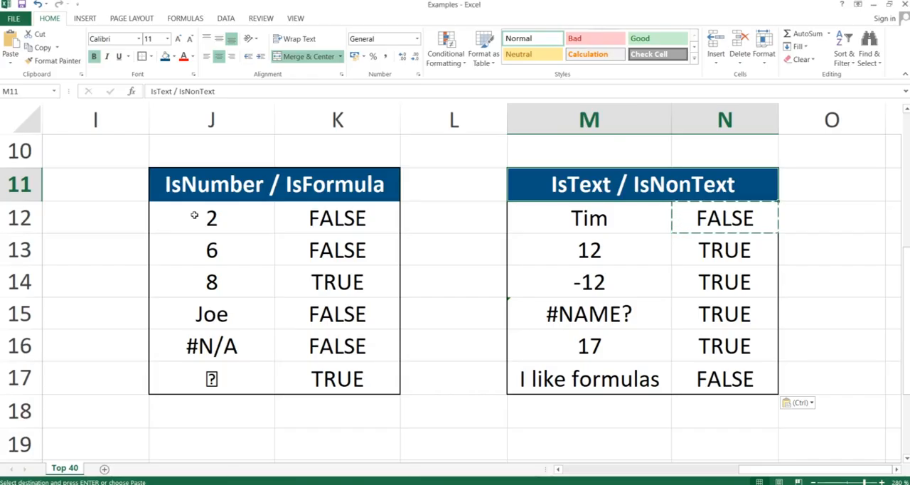
# Enter =ISBLANK(C20) in cell D20 of the IsBlank / Not table.
pyautogui.press('Right')
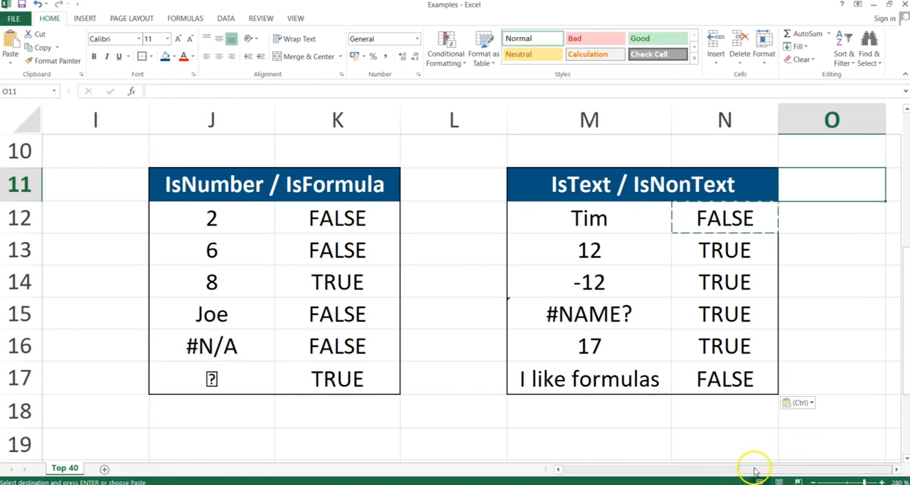
pyautogui.moveTo(756, 469); pyautogui.dragTo(595, 472)
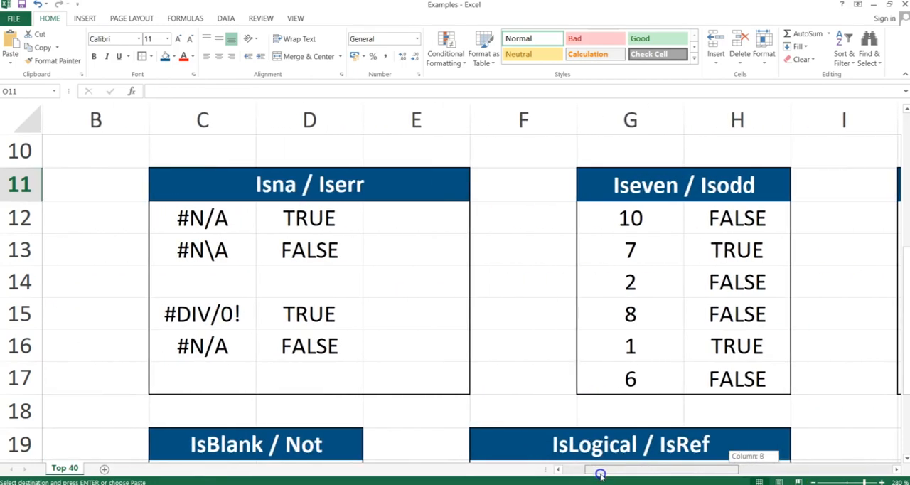
pyautogui.moveTo(904, 165); pyautogui.dragTo(906, 339)
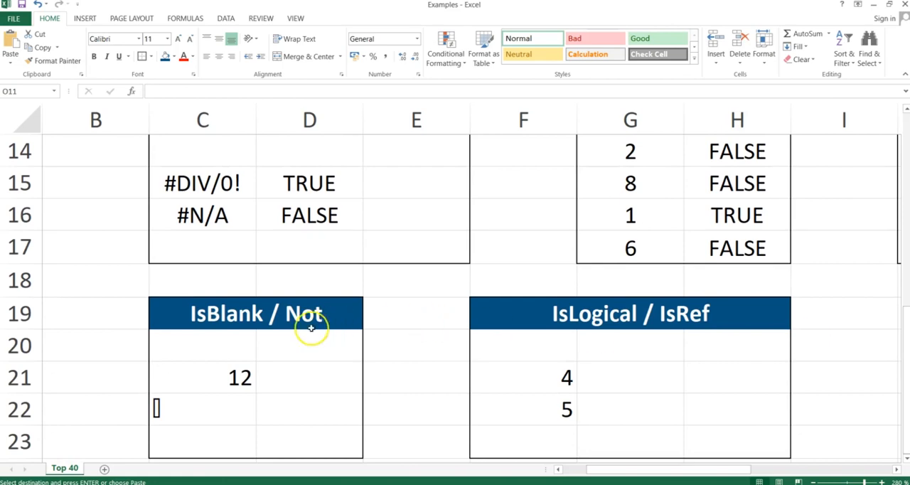
pyautogui.click(324, 347)
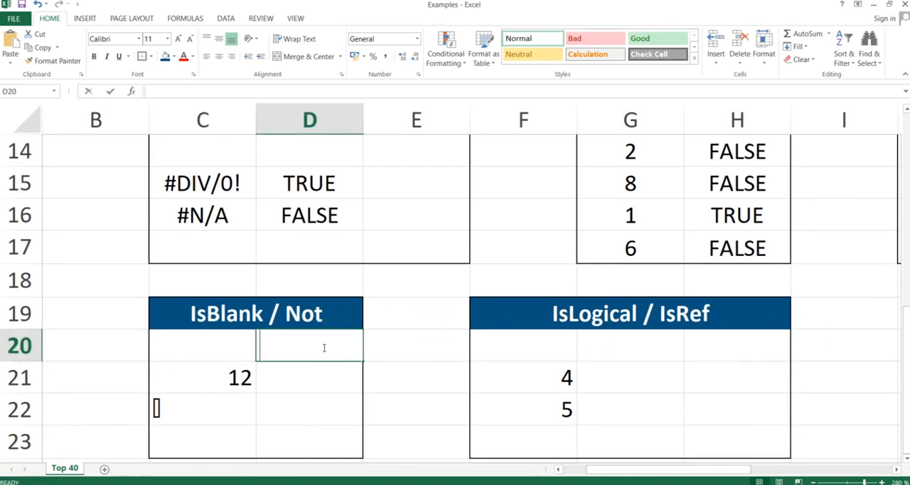
pyautogui.write('=ISBLANK(')
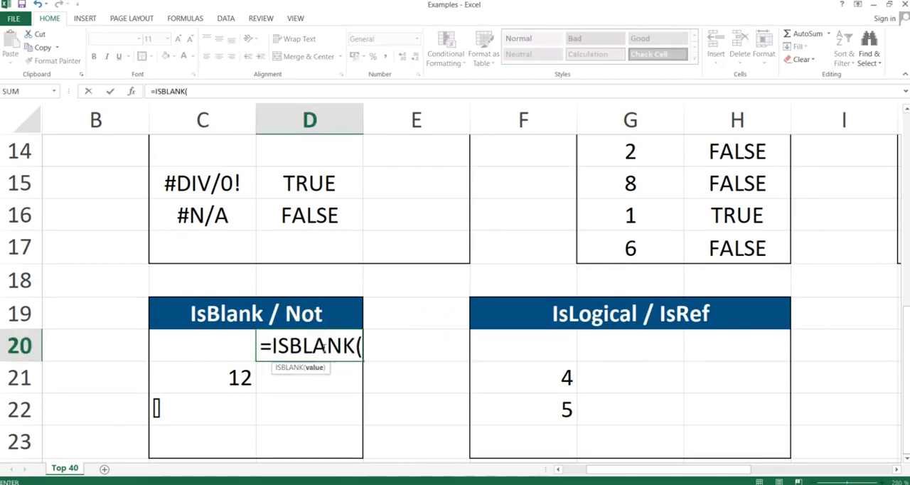
pyautogui.press('Left')
pyautogui.press('Left')
pyautogui.press('Right')
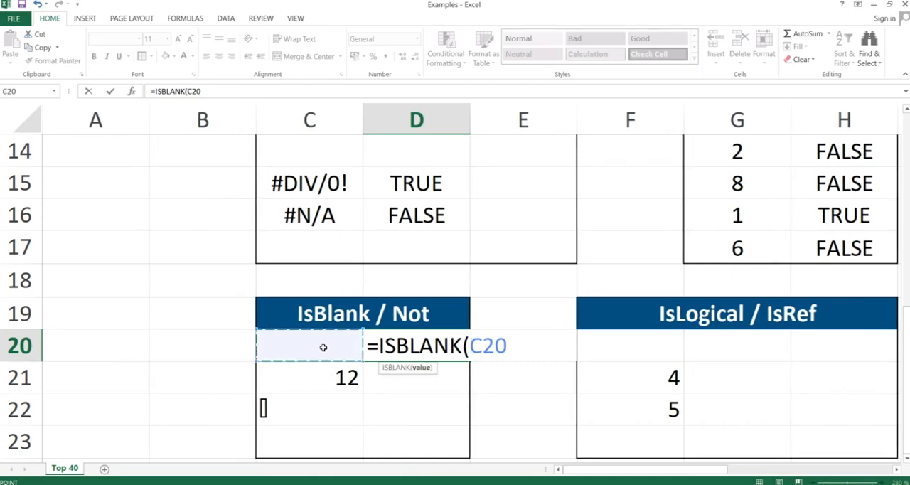
pyautogui.write(')')
pyautogui.press('Return')
# Copy the ISBLANK formula from D20 into D20:D23 using Paste Special.
pyautogui.hotkey('ctrl', 'c')
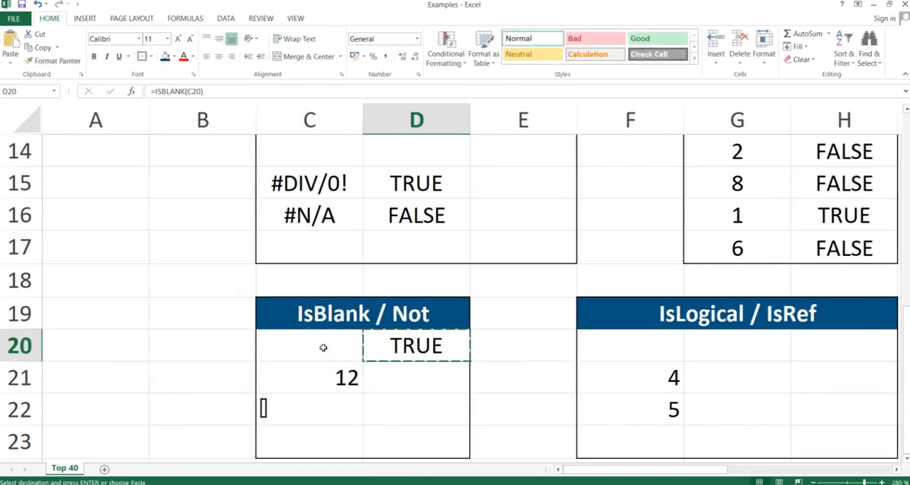
pyautogui.hotkey('shift', 'Down')
pyautogui.hotkey('shift', 'Down')
pyautogui.hotkey('shift', 'Down')
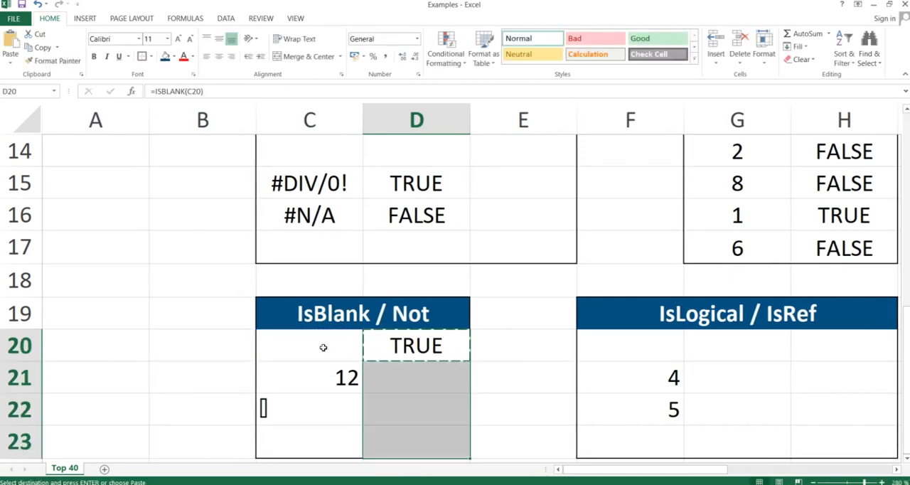
pyautogui.hotkey('ctrl', 'alt', 'v')
pyautogui.press('Return')
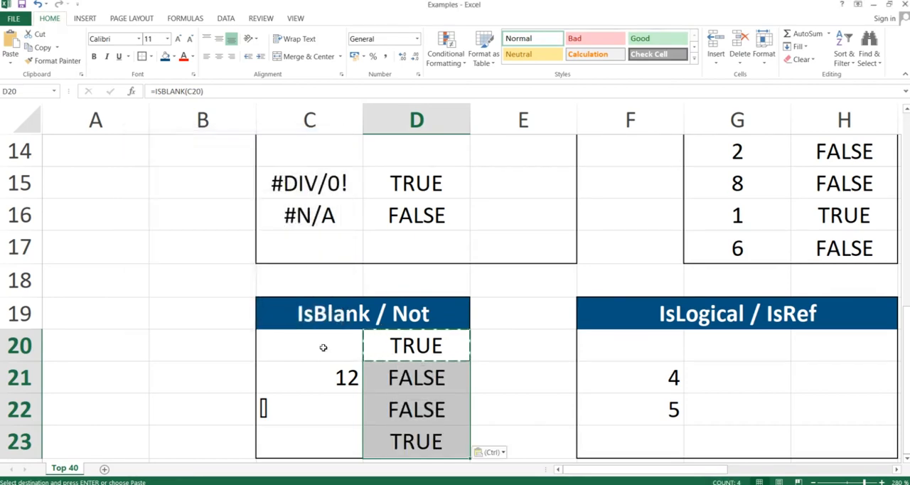
# Examine the tested cells C20:C23 and the ISBLANK formula in D20, leaving the formula as is.
pyautogui.press('Left')
pyautogui.press('Right')
pyautogui.press('Left')
pyautogui.hotkey('shift', 'Down')
pyautogui.hotkey('shift', 'Down')
pyautogui.hotkey('shift', 'Down')
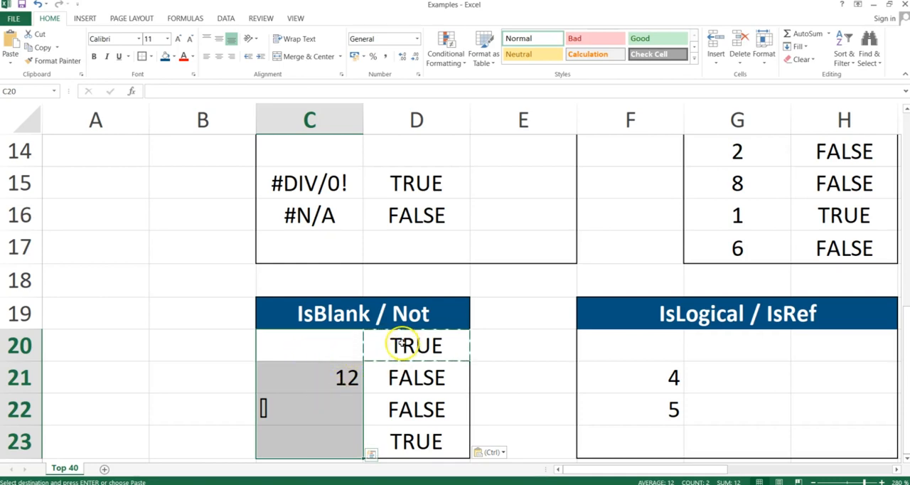
pyautogui.doubleClick(402, 343)
pyautogui.press('Return')
pyautogui.press('Up')
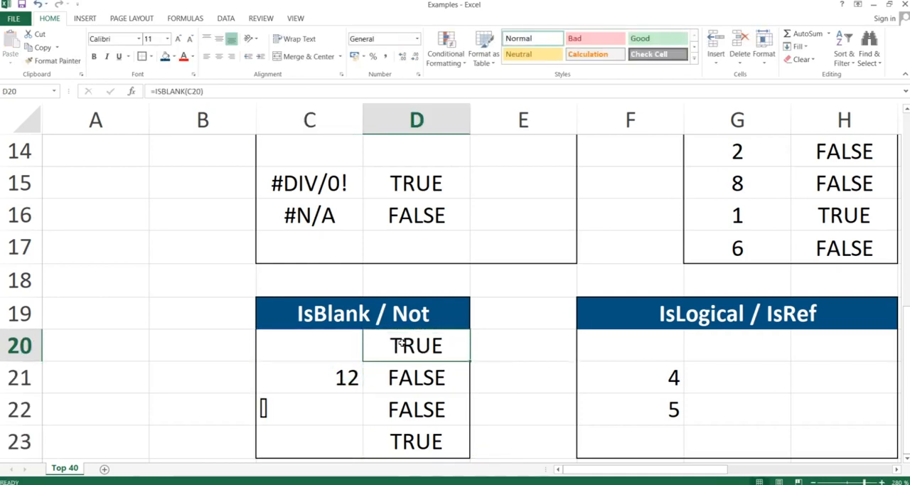
# Compare the content of each cell in C20:C23 with its ISBLANK result in column D.
pyautogui.press('Left')
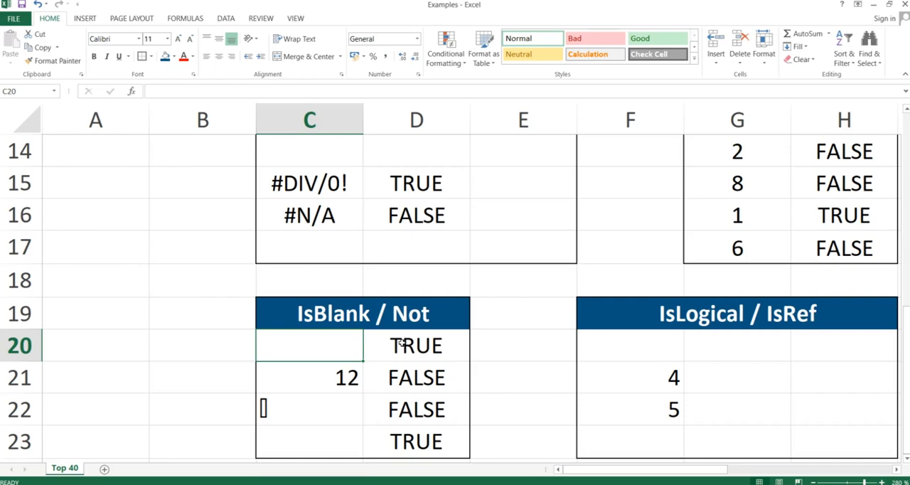
pyautogui.press('Down')
pyautogui.press('Down')
pyautogui.press('Down')
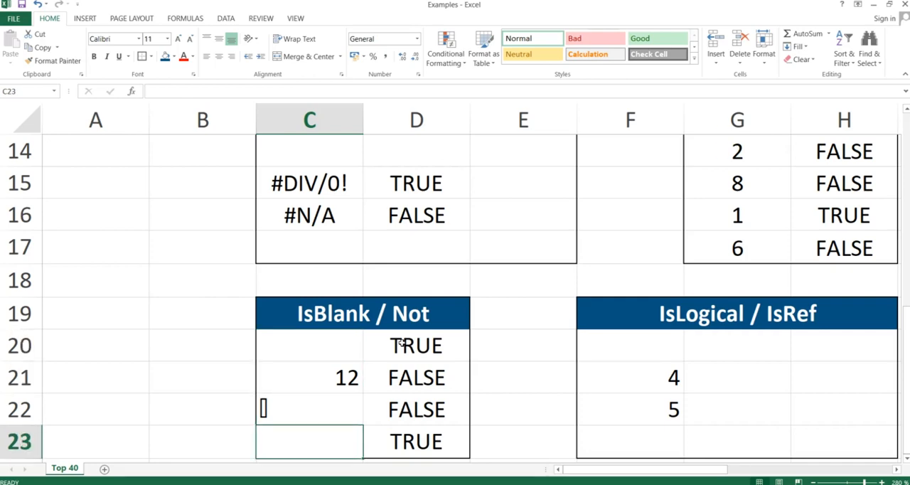
pyautogui.press('Right')
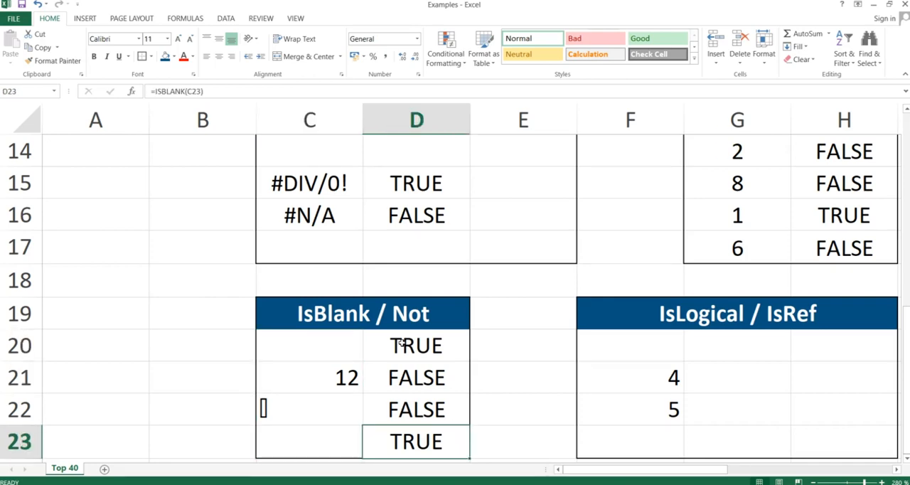
pyautogui.press('Up')
pyautogui.press('Up')
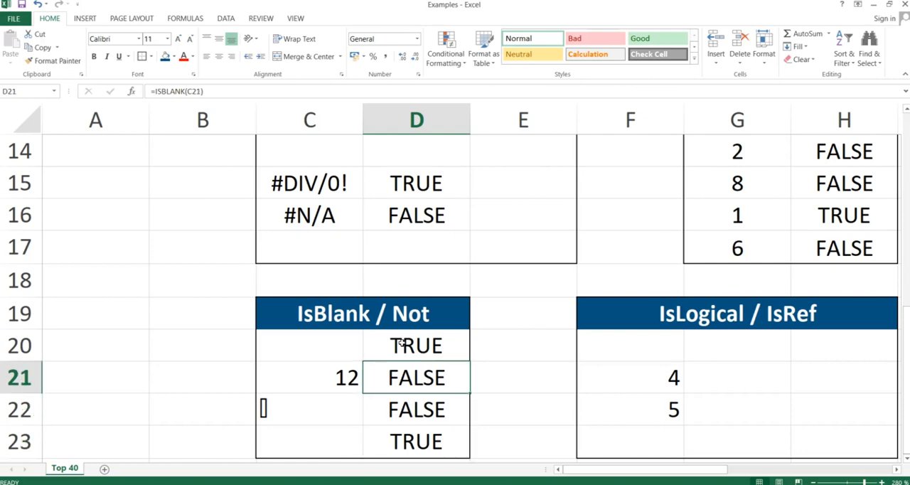
pyautogui.press('Down')
# Wrap the formula in D20 in a NOT function so it reads =NOT(ISBLANK(C20)).
pyautogui.press('Up')
pyautogui.press('Up')
pyautogui.click(400, 348)
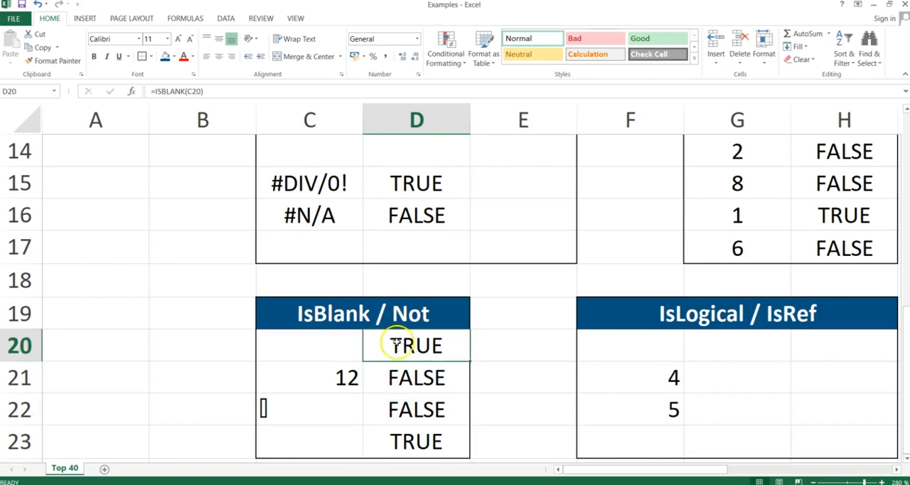
pyautogui.doubleClick(400, 348)
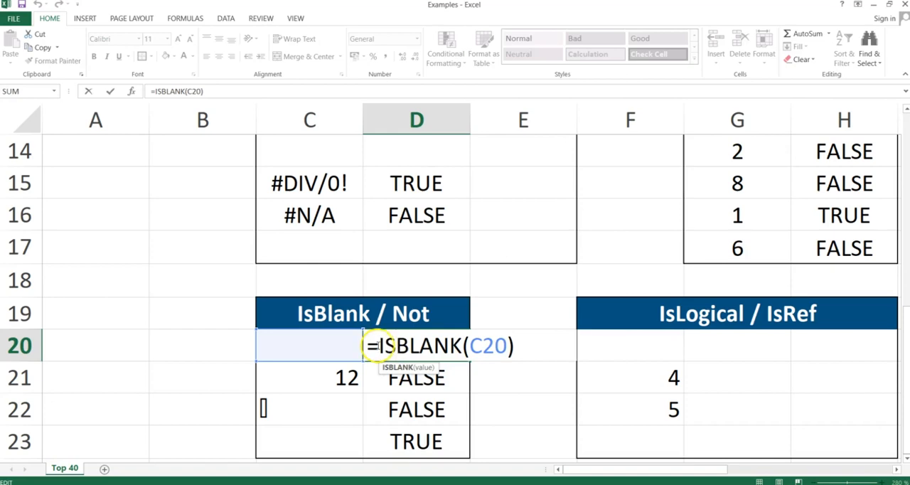
pyautogui.click(374, 345)
pyautogui.write('NOT(')
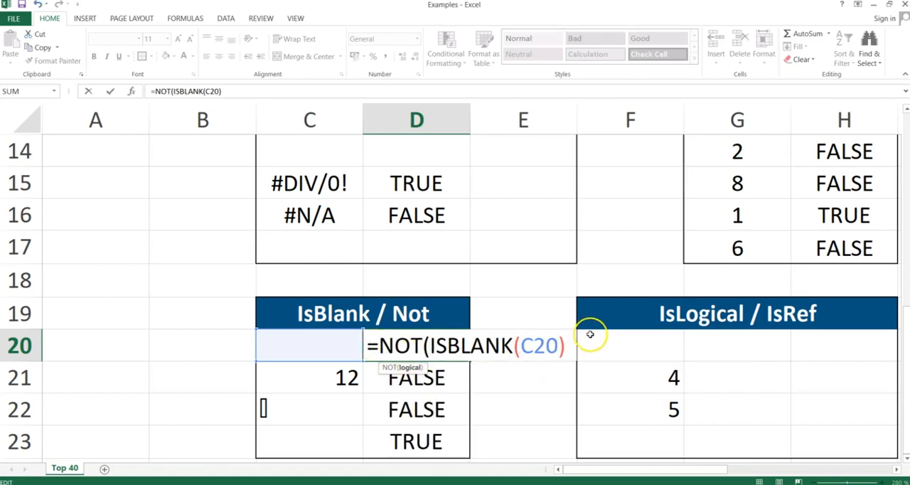
pyautogui.click(563, 345)
pyautogui.write(')')
pyautogui.press('Return')
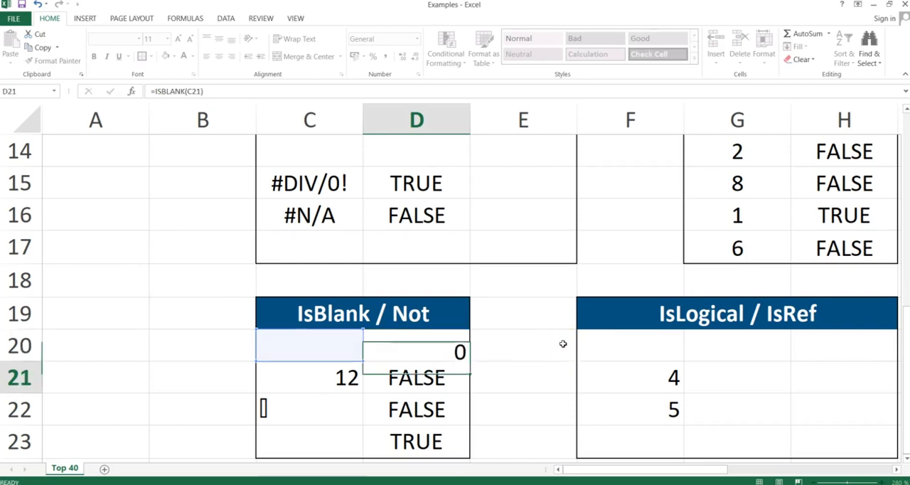
# Copy the NOT(ISBLANK) formula from D20 into D20:D23 using Paste Special, and check the copied formula in D21.
pyautogui.press('Up')
pyautogui.hotkey('ctrl', 'c')
pyautogui.hotkey('shift', 'Down')
pyautogui.hotkey('shift', 'Down')
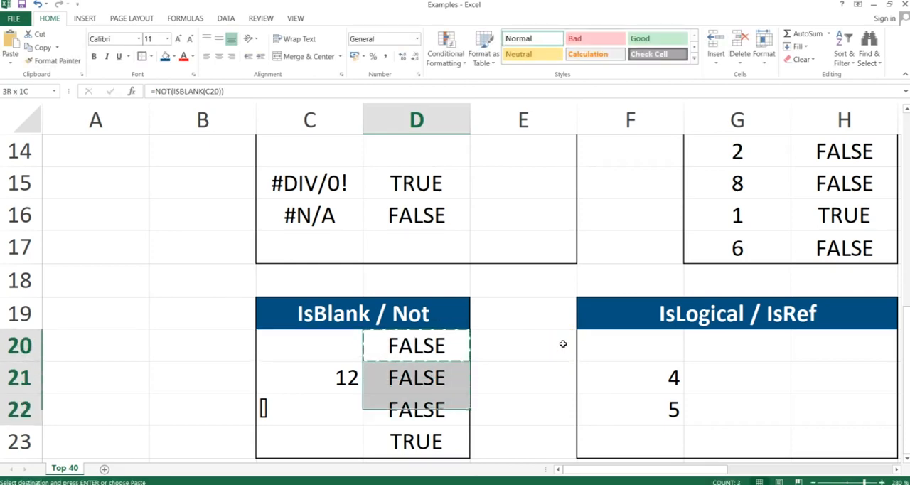
pyautogui.hotkey('shift', 'Down')
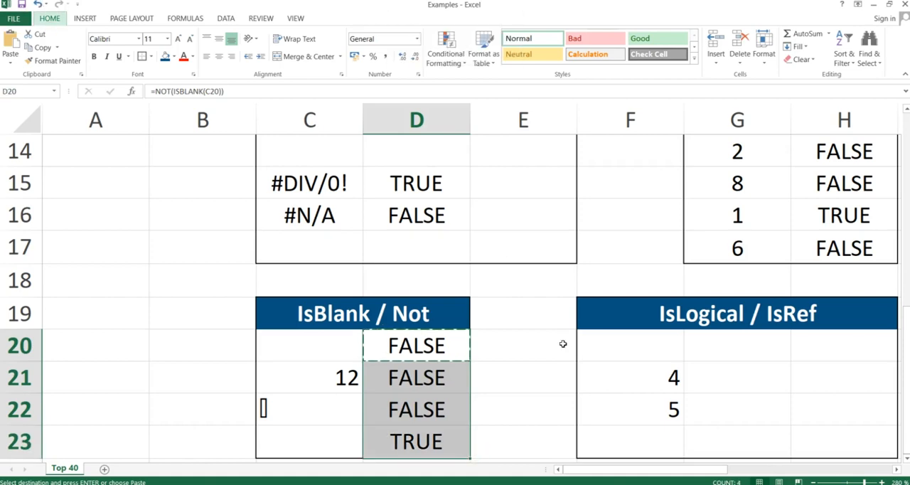
pyautogui.hotkey('ctrl', 'alt', 'v')
pyautogui.press('Return')
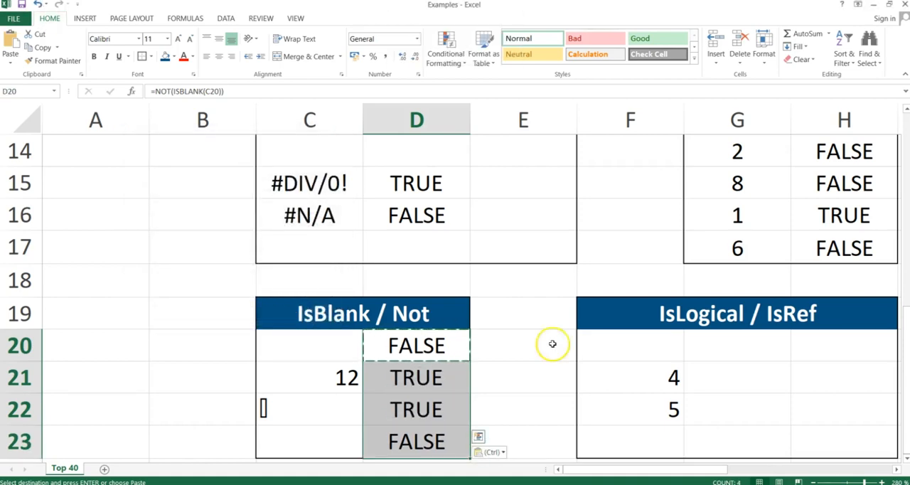
pyautogui.click(412, 382)
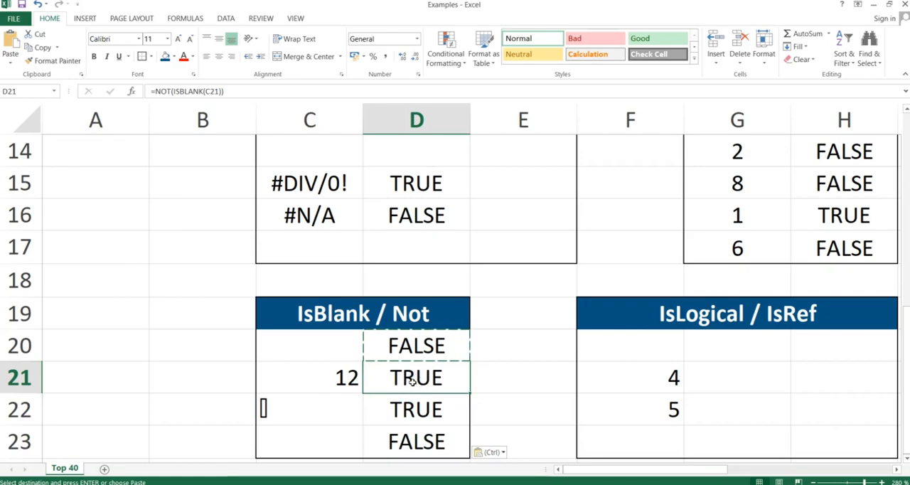
# Switch to the PowerPoint slide show and advance to the IsLogical & IsRef slide.
pyautogui.hotkey('alt', 'Tab')
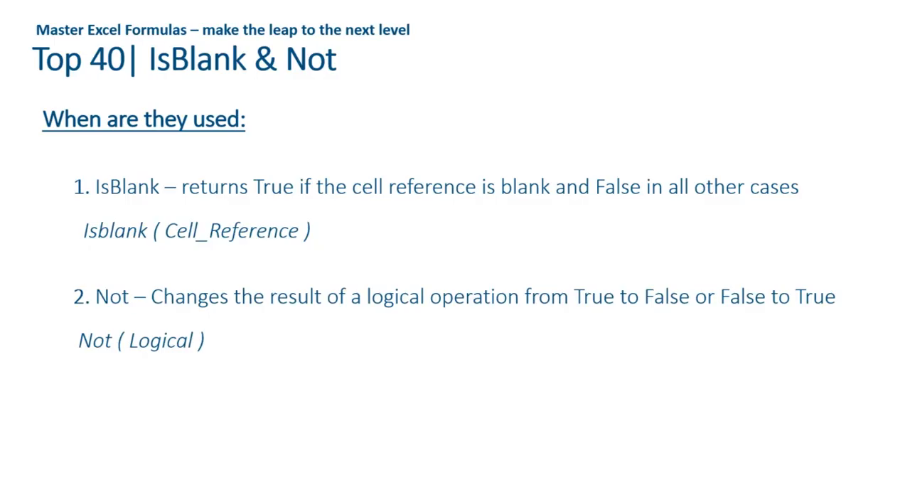
pyautogui.press('Right')
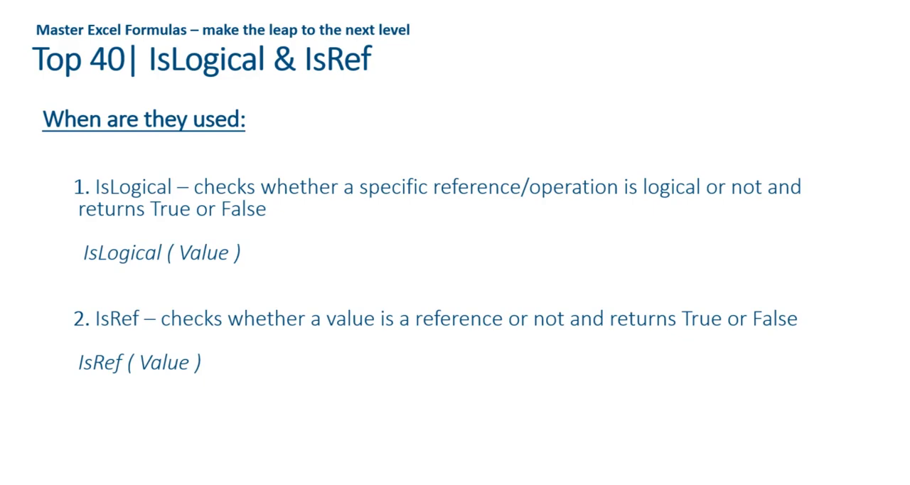
# Switch back to the Excel workbook and draft the formula =ISLOGICAL(F21=5) in H20 of the IsLogical / IsRef table.
pyautogui.hotkey('alt', 'Tab')
pyautogui.press('Right')
pyautogui.press('Right')
pyautogui.press('Right')
pyautogui.press('Right')
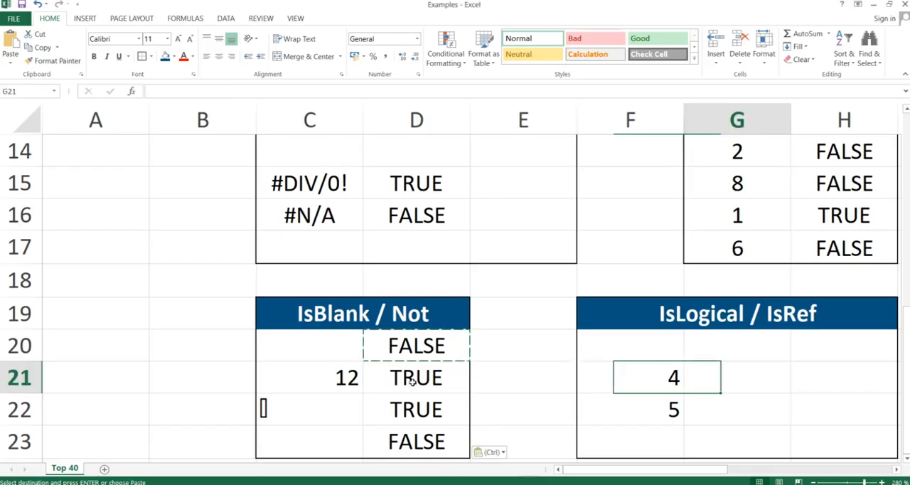
pyautogui.press('Left')
pyautogui.press('Up')
pyautogui.press('Right')
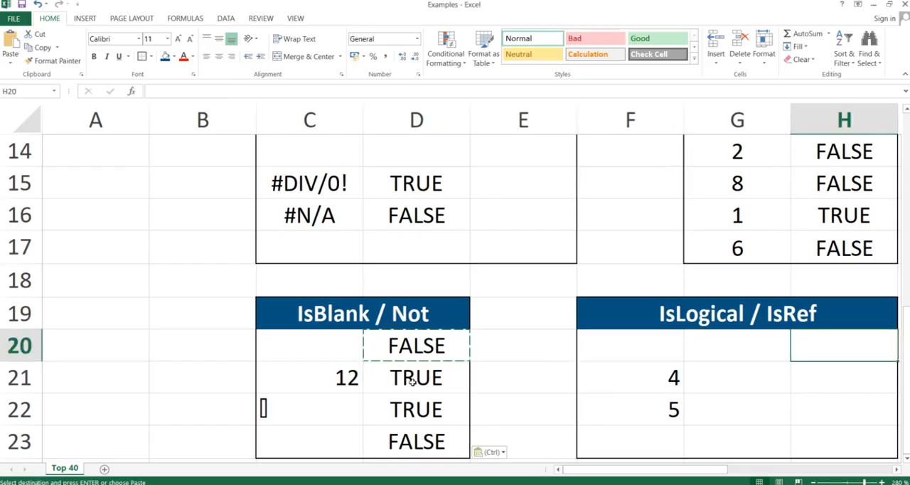
pyautogui.press('Left')
pyautogui.press('Right')
pyautogui.write('=IS')
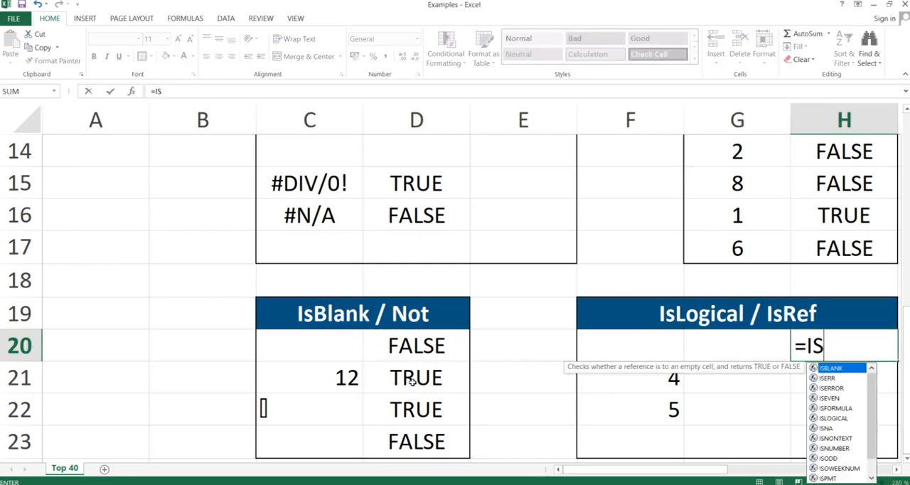
pyautogui.write('LOGICAL')
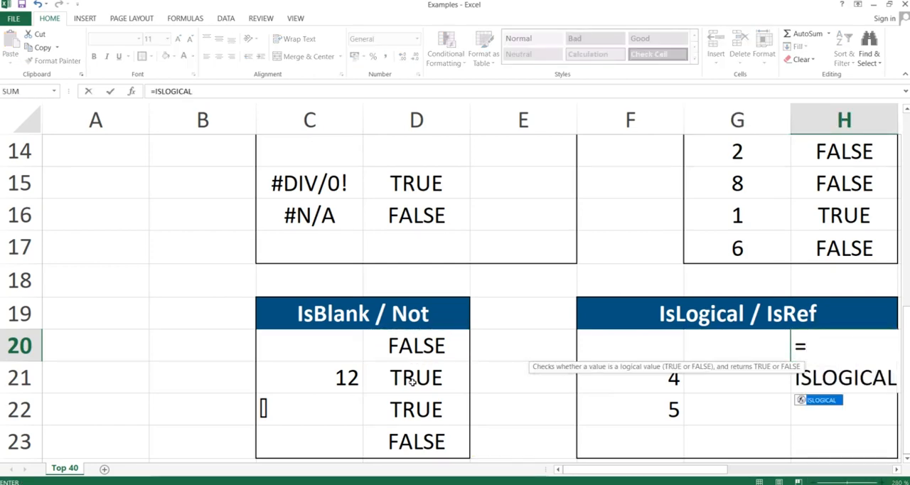
pyautogui.write('(')
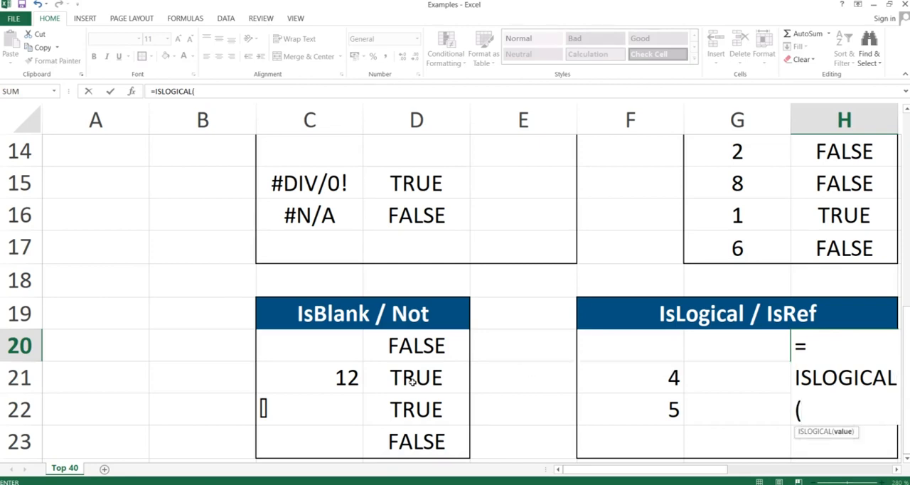
pyautogui.click(647, 377)
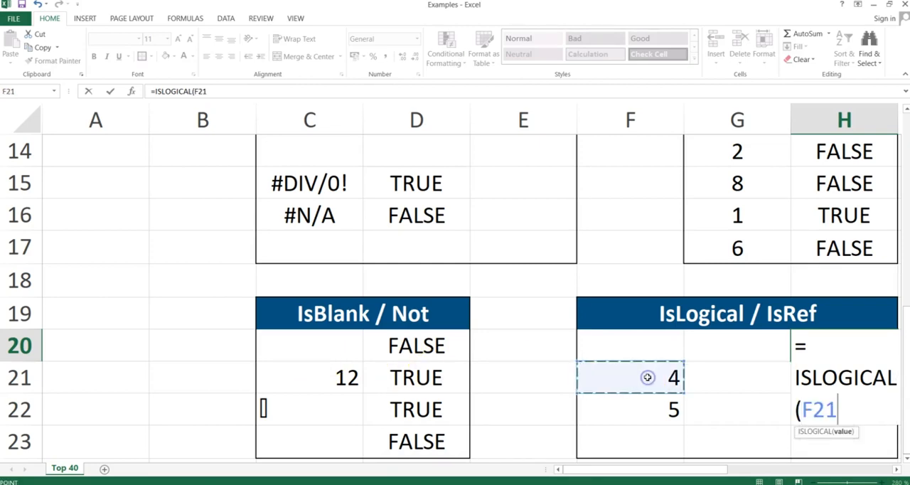
pyautogui.write('=5)')
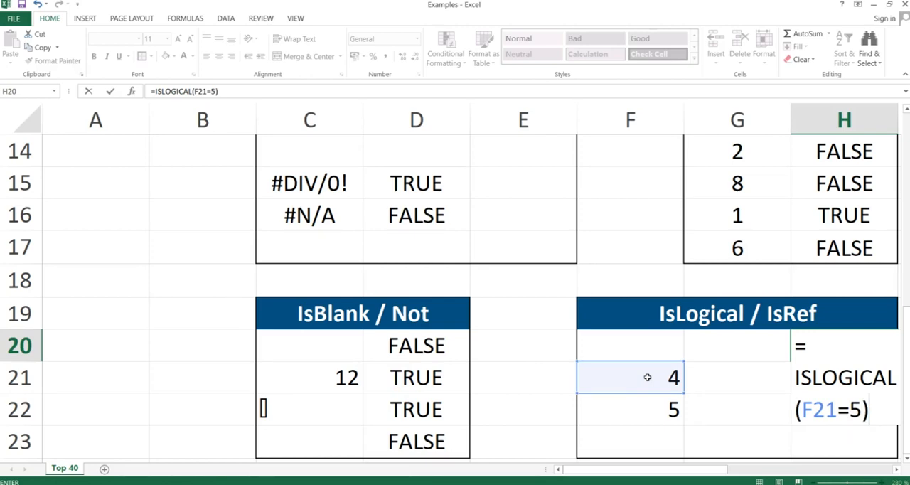
# Replace the constant 5 with a reference to F22 and enter the formula as =ISLOGICAL(F21=F22).
pyautogui.press('BackSpace')
pyautogui.press('BackSpace')
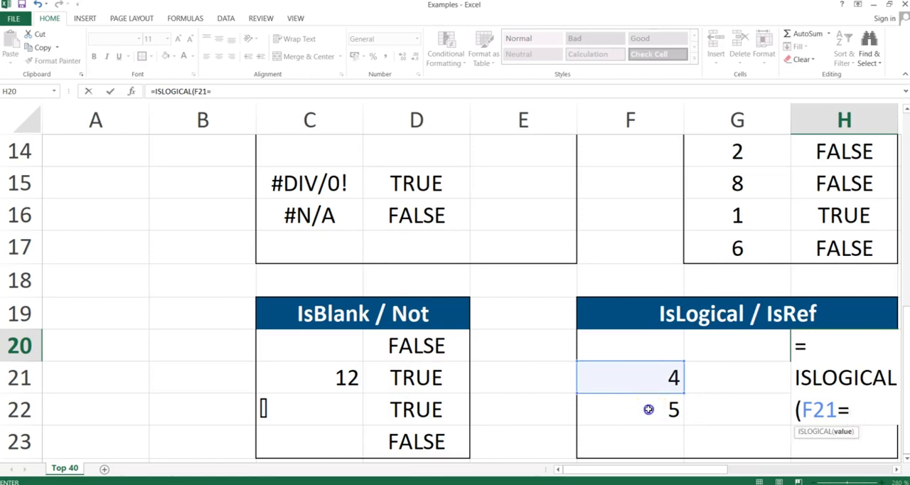
pyautogui.click(647, 407)
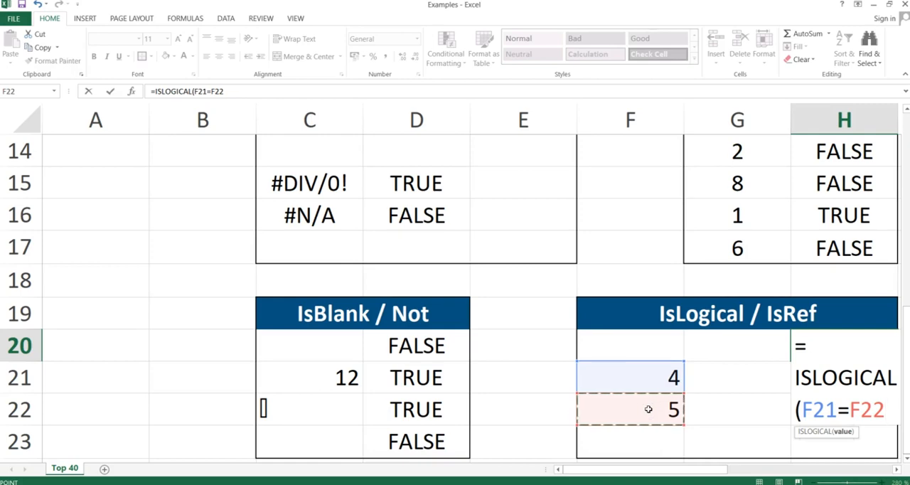
pyautogui.write(')')
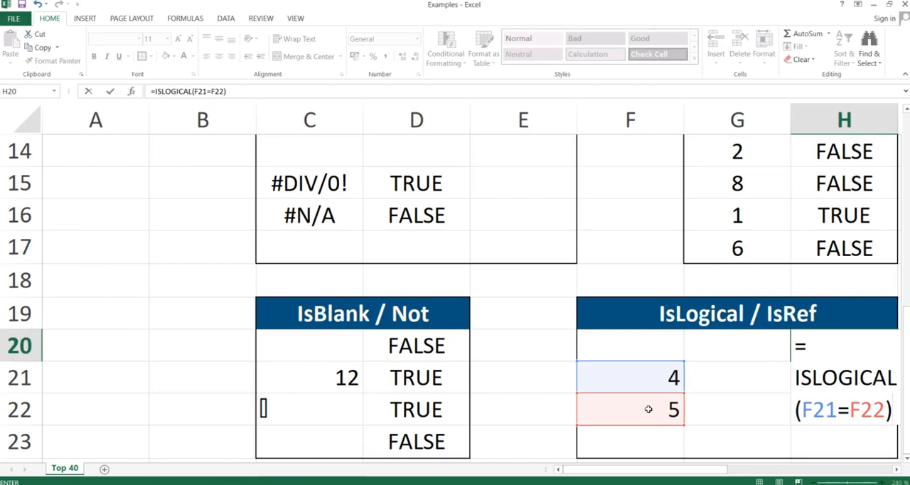
pyautogui.press('Return')
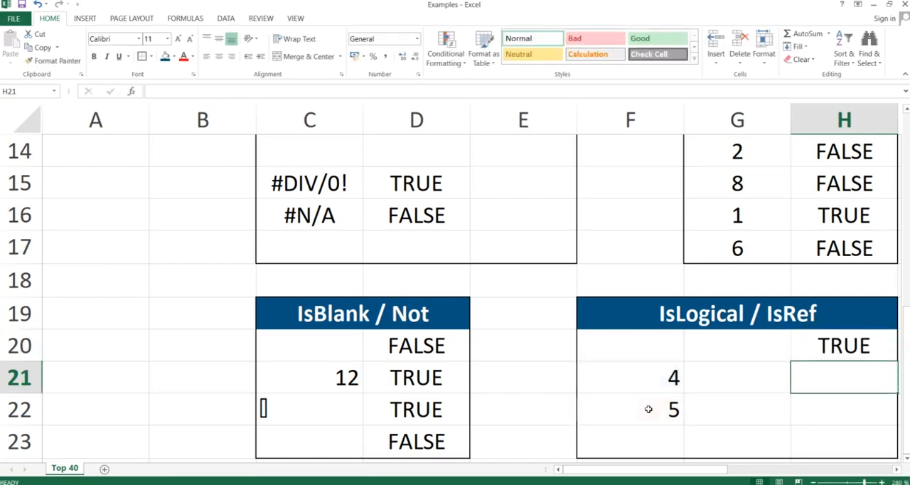
# Overwrite the ISLOGICAL formula in H20 with =ISREF(F20).
pyautogui.press('Up')
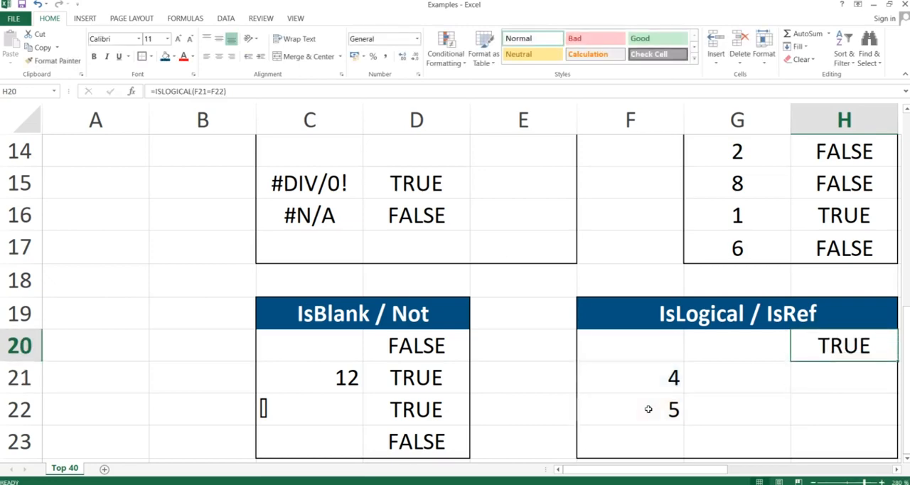
pyautogui.write('=I')
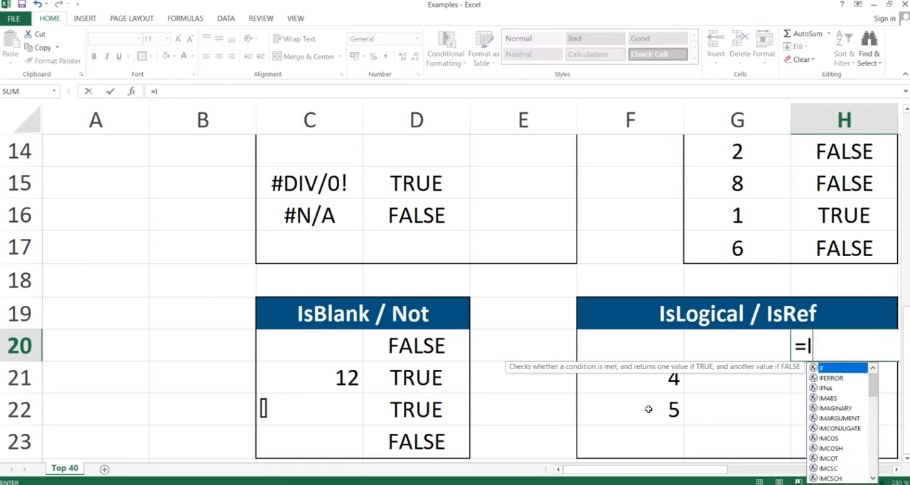
pyautogui.write('SREF(')
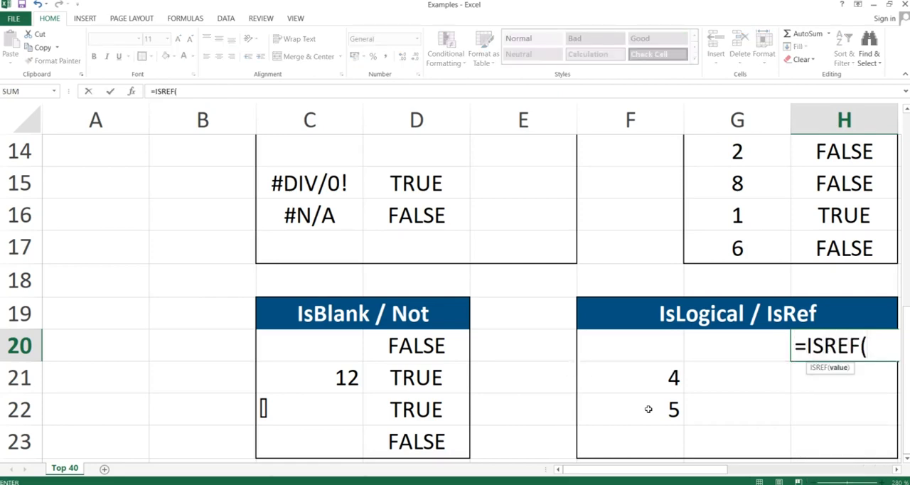
pyautogui.press('Left')
pyautogui.press('Left')
pyautogui.press('Right')
pyautogui.press('Left')
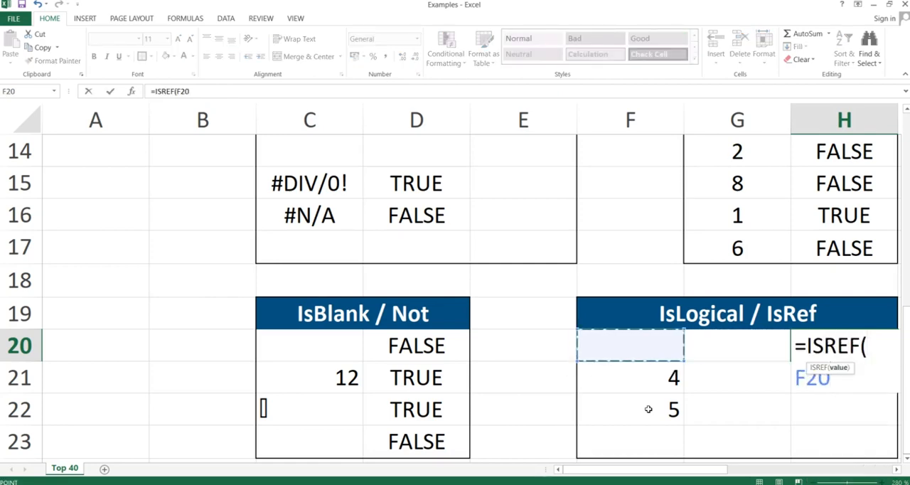
pyautogui.write(')')
pyautogui.press('Return')
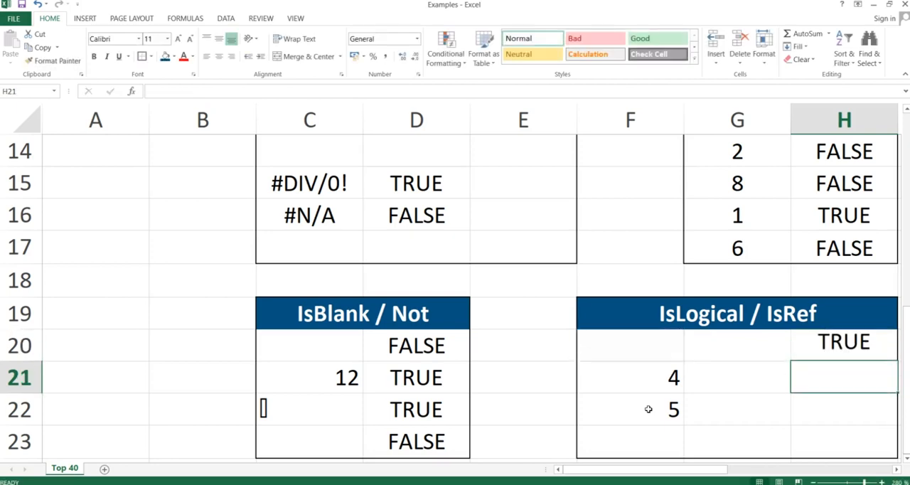
# Replace the formula in H20 with =ISREF("apples") to test a text value instead of a cell reference.
pyautogui.press('Up')
pyautogui.write('=')
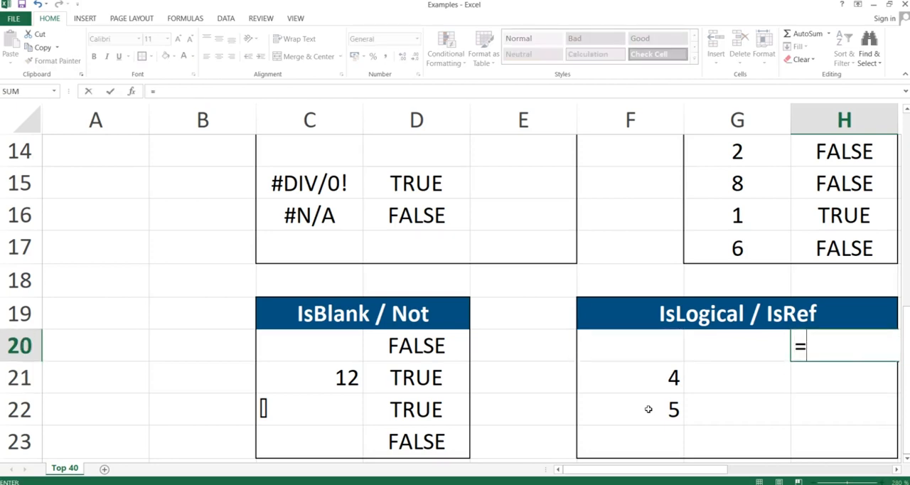
pyautogui.write('ISREF(')
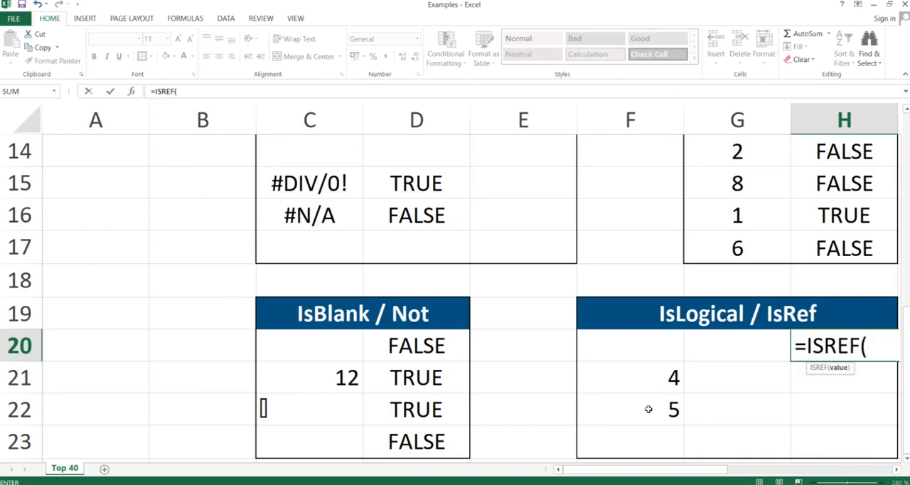
pyautogui.write('äPPLE')
pyautogui.press('BackSpace')
pyautogui.press('BackSpace')
pyautogui.press('BackSpace')
pyautogui.press('BackSpace')
pyautogui.press('BackSpace')
pyautogui.write('"aPPLES')
pyautogui.press('BackSpace')
pyautogui.press('BackSpace')
pyautogui.press('BackSpace')
pyautogui.press('BackSpace')
pyautogui.press('BackSpace')
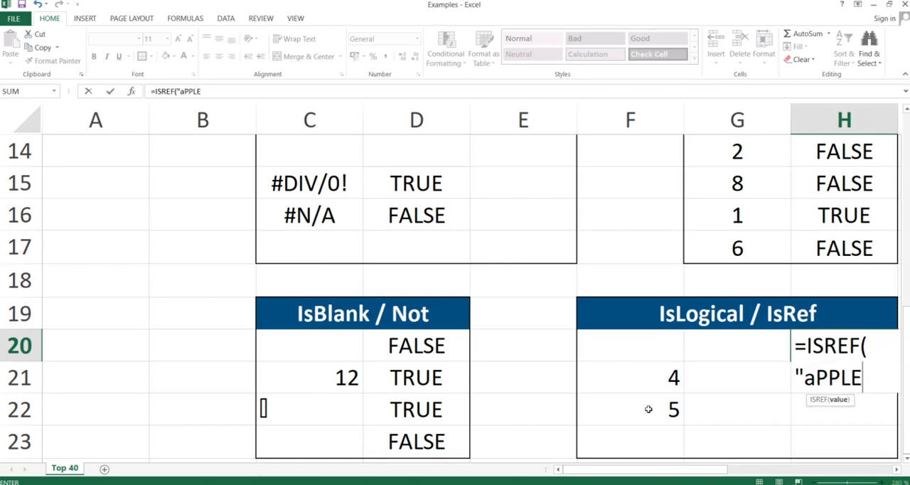
pyautogui.write('pples')
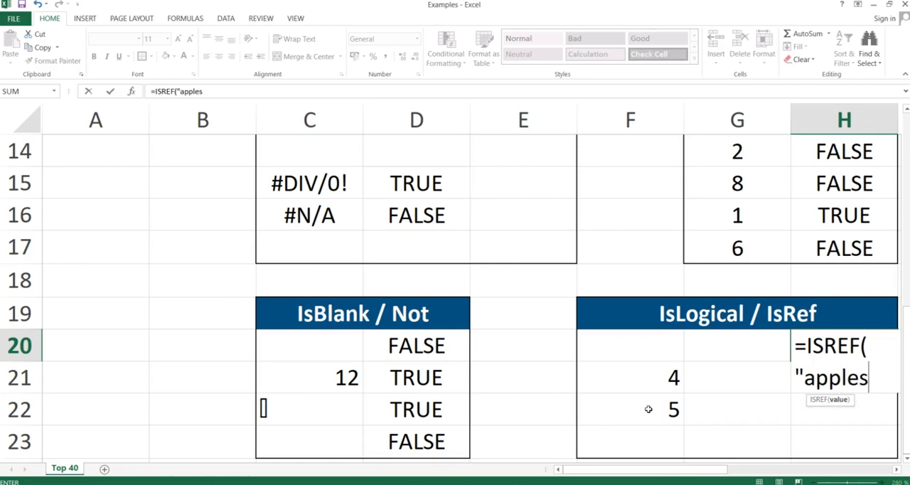
pyautogui.write('")')
pyautogui.press('Return')
pyautogui.press('Up')
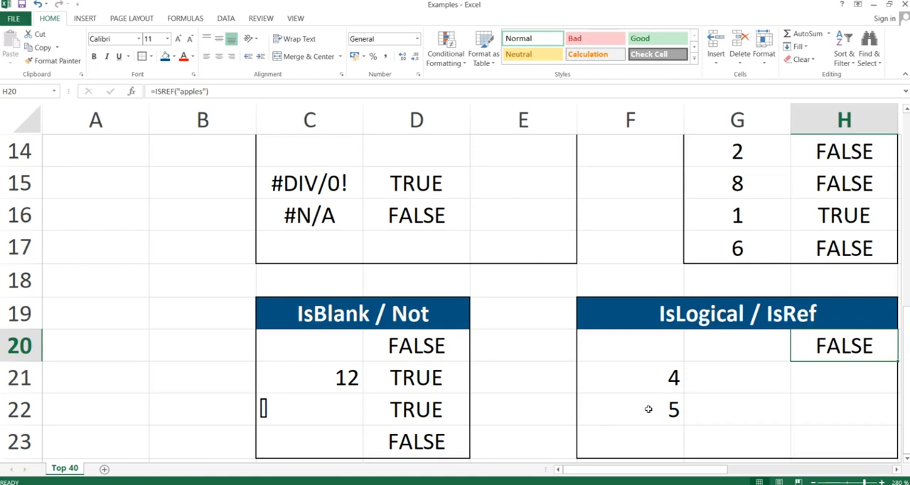
# Switch to the PowerPoint slide show.
pyautogui.hotkey('alt', 'Tab')
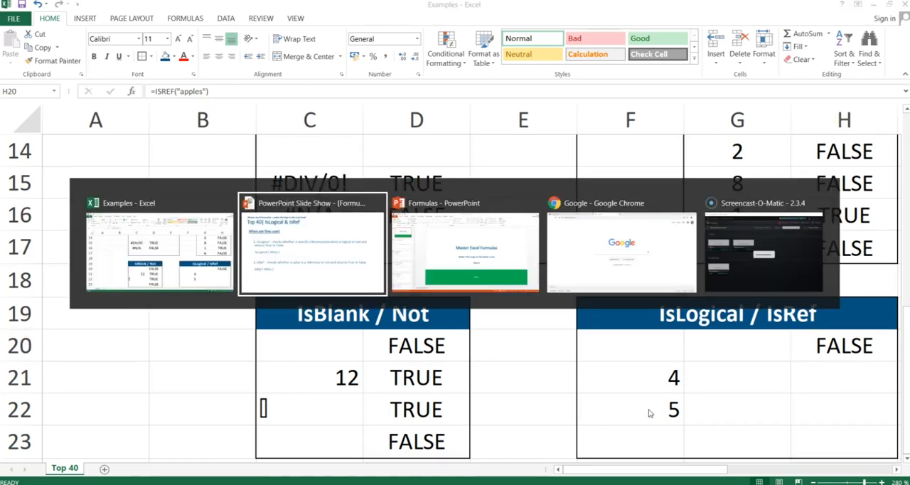